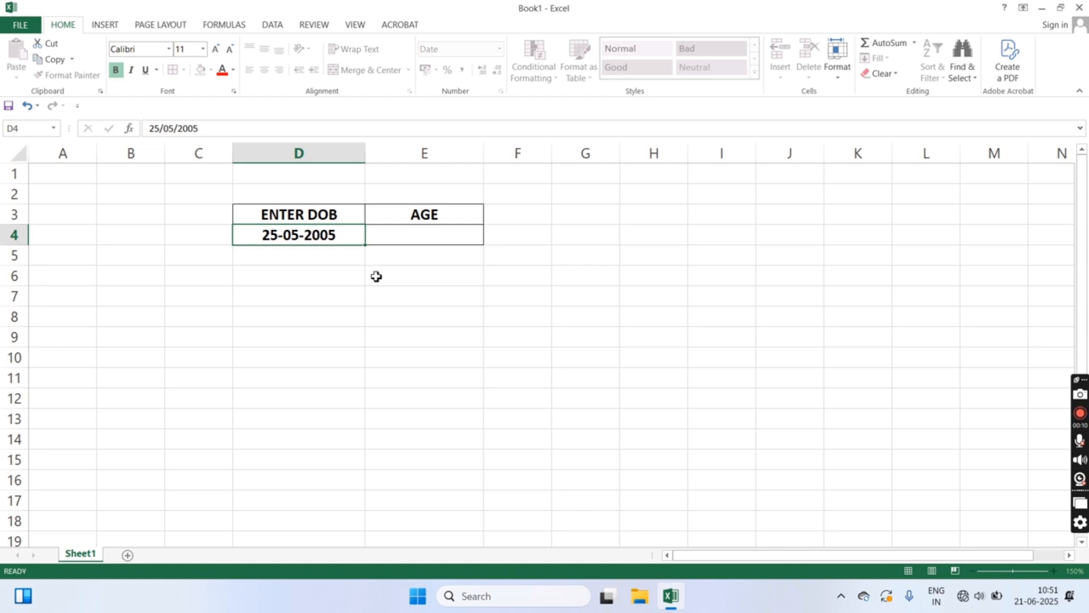
# Enter the formula =DATEDIF(D4,TODAY(),"Y") in cell E4 to calculate the age in years
pyautogui.write('=')
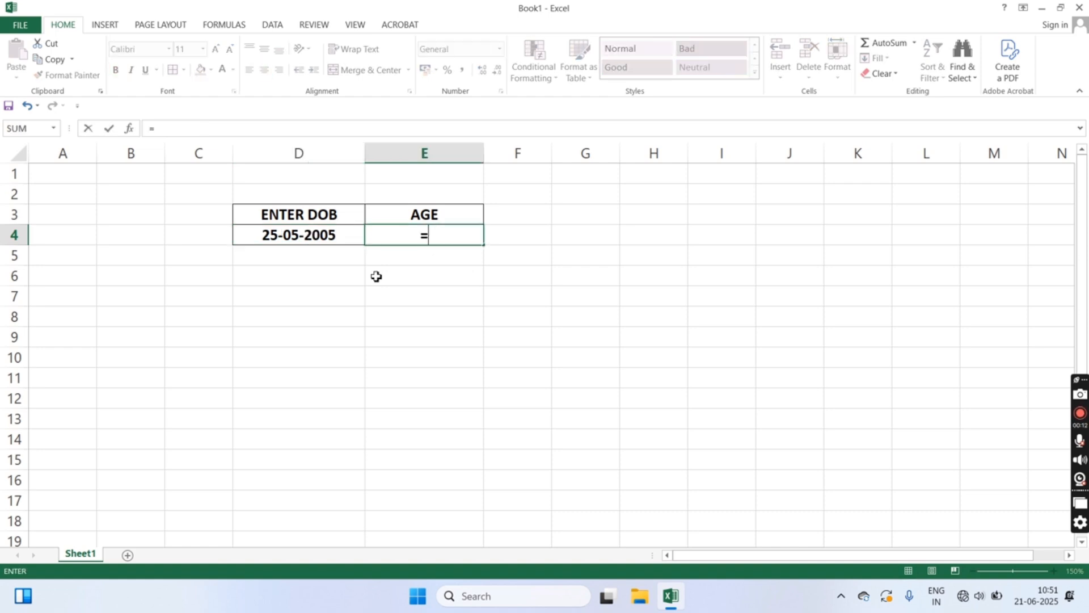
pyautogui.write('DAT')
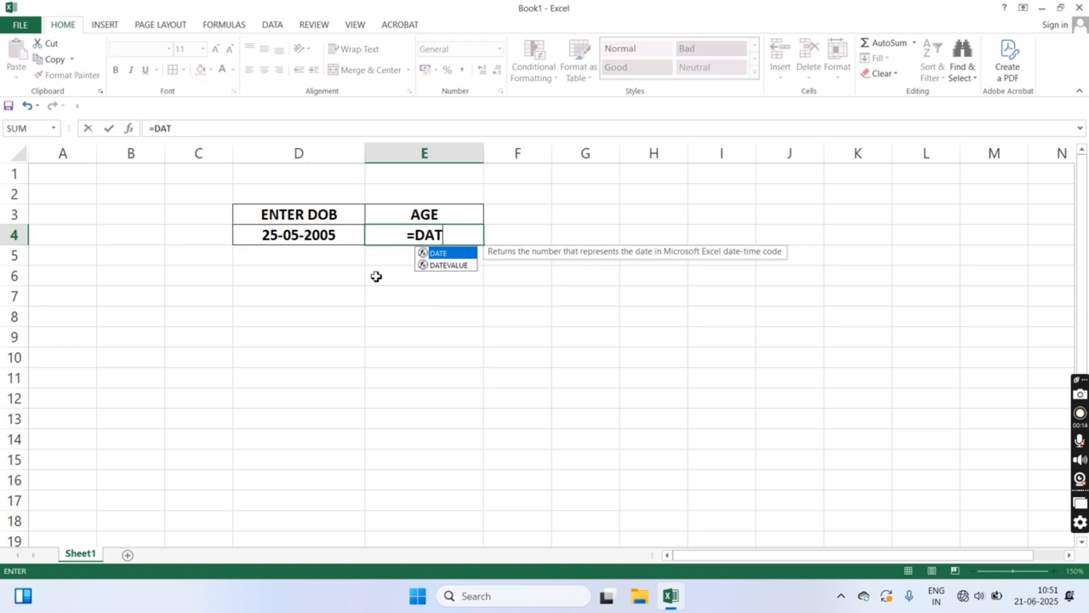
pyautogui.write('EDIF')
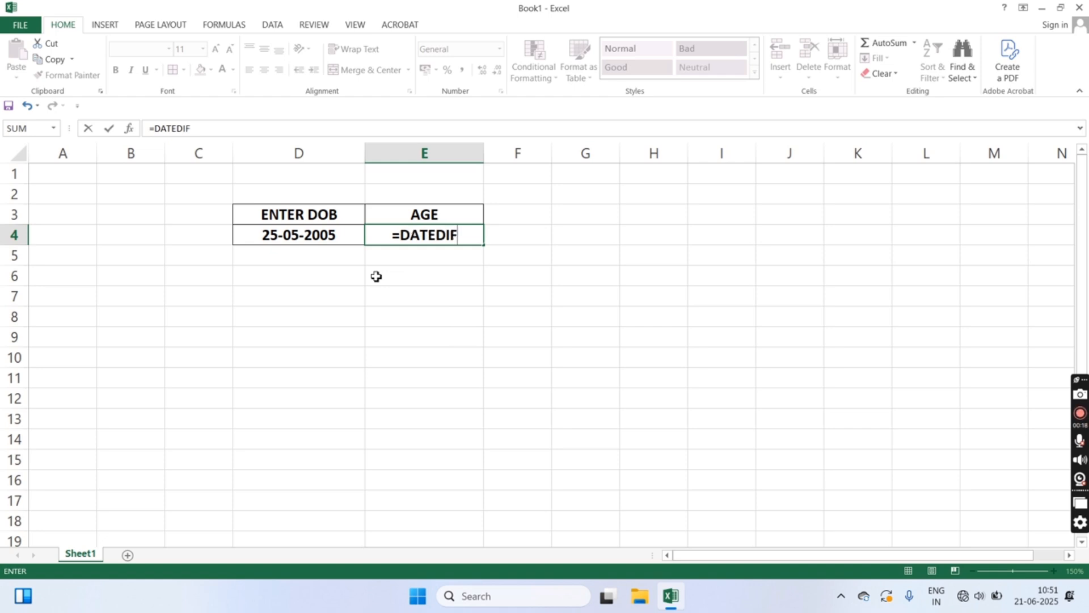
pyautogui.write('(')
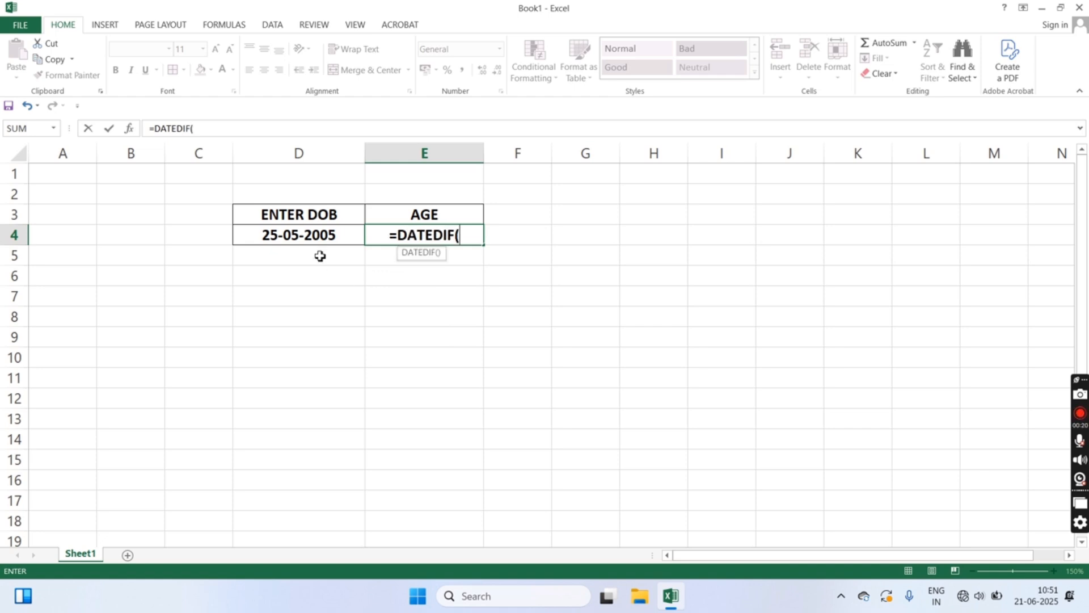
pyautogui.click(319, 236)
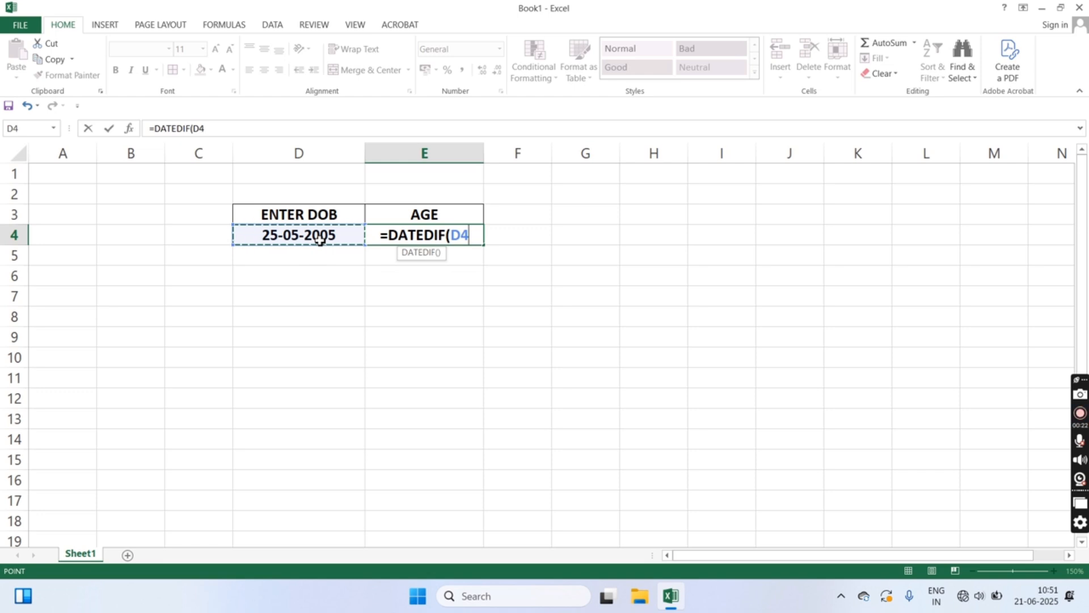
pyautogui.write(',')
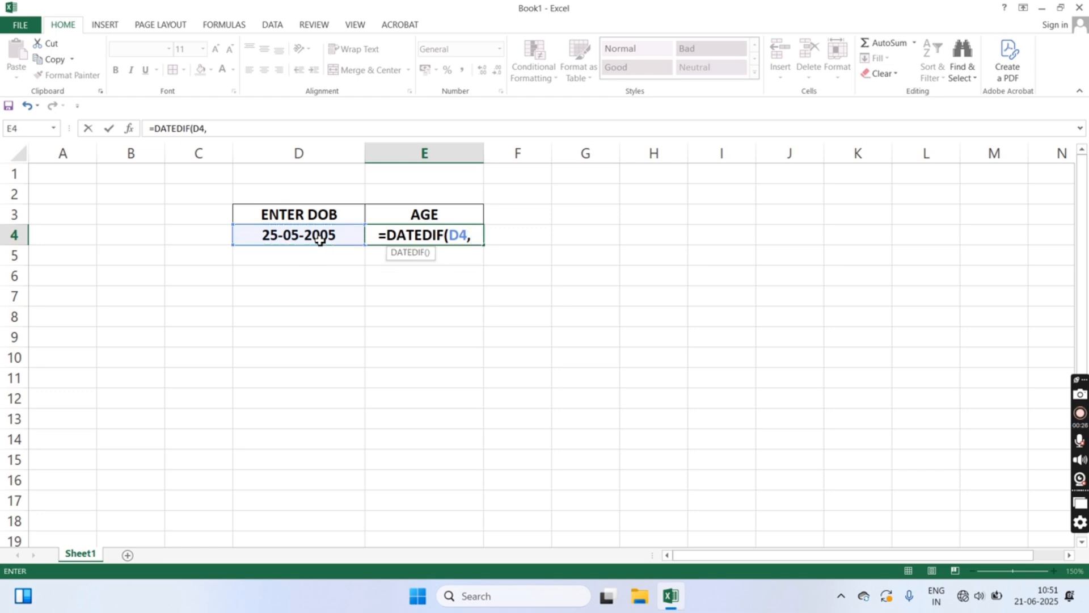
pyautogui.write('TODAY')
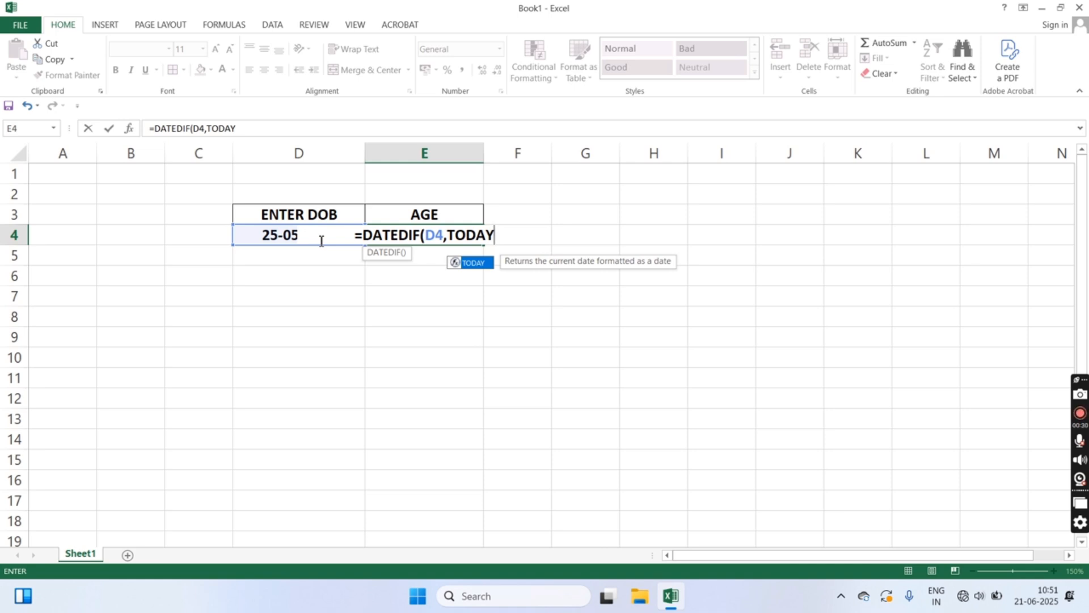
pyautogui.write('()')
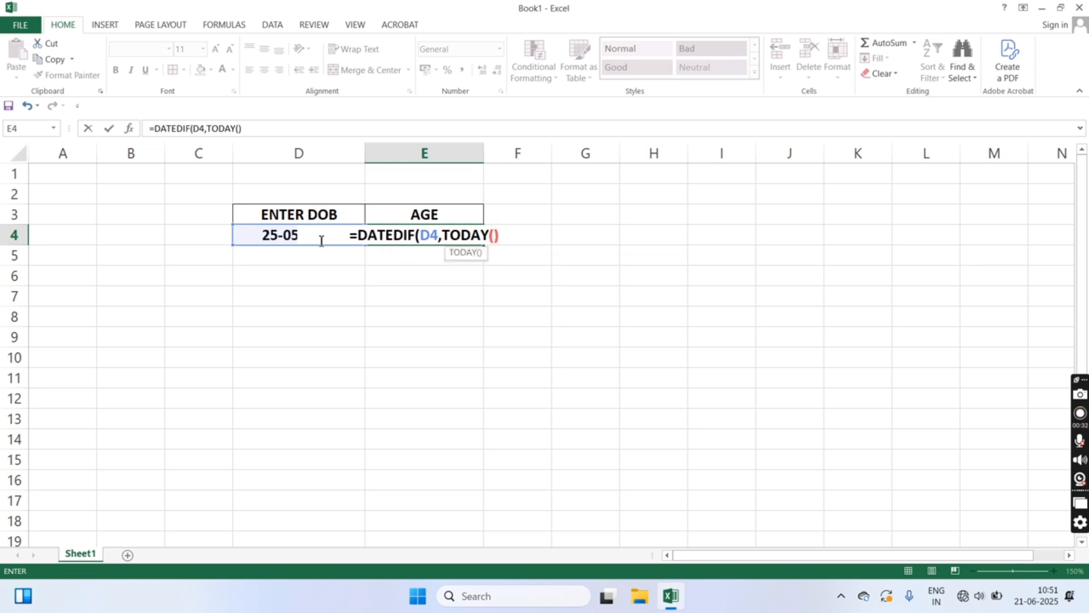
pyautogui.write(',')
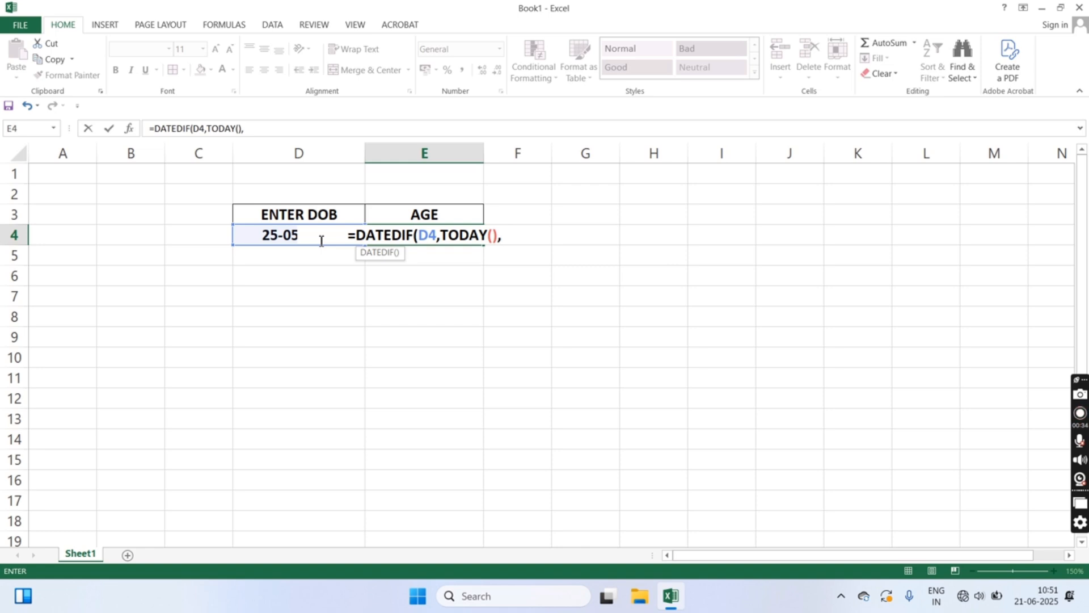
pyautogui.write('"Y')
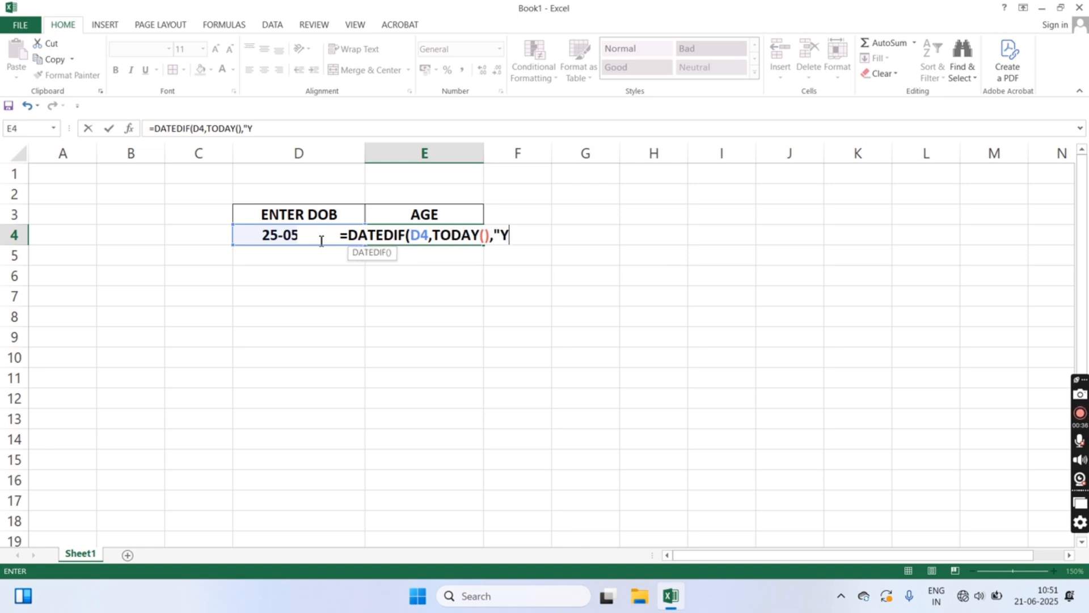
pyautogui.write('"')
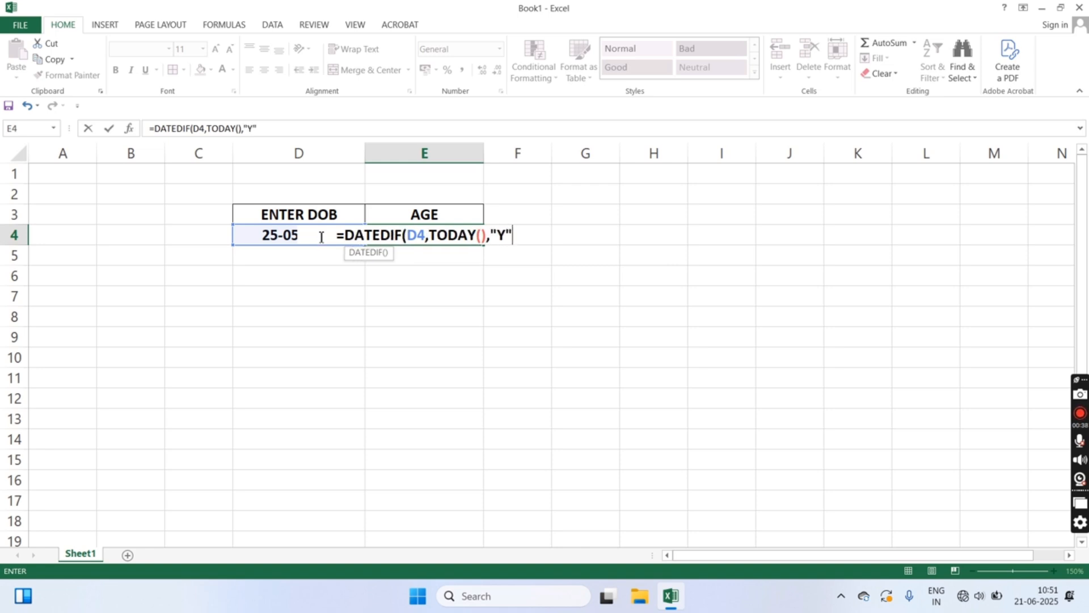
pyautogui.write(')')
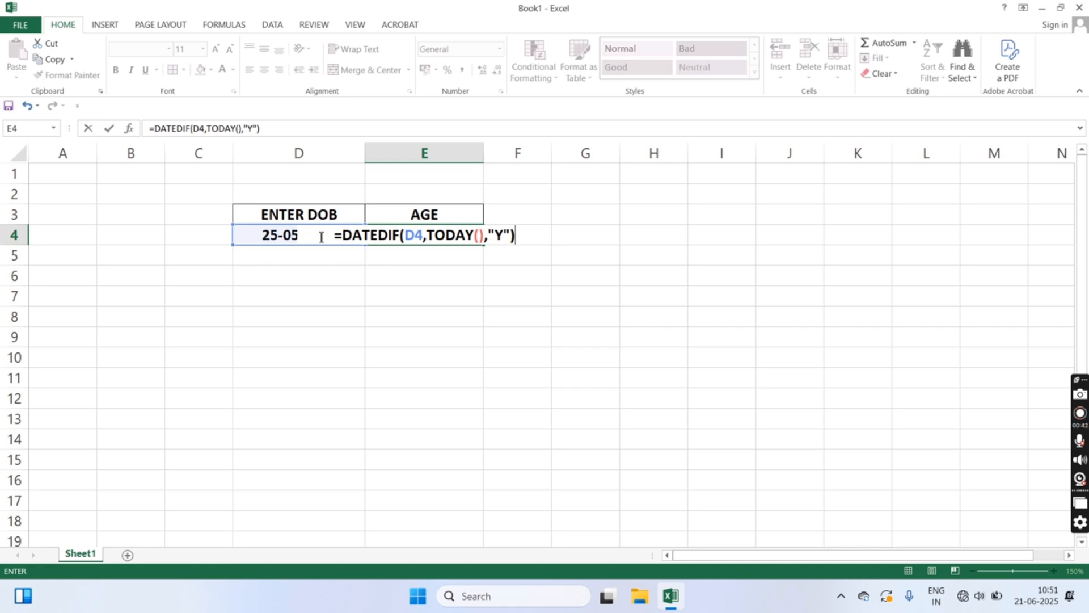
pyautogui.press('Return')
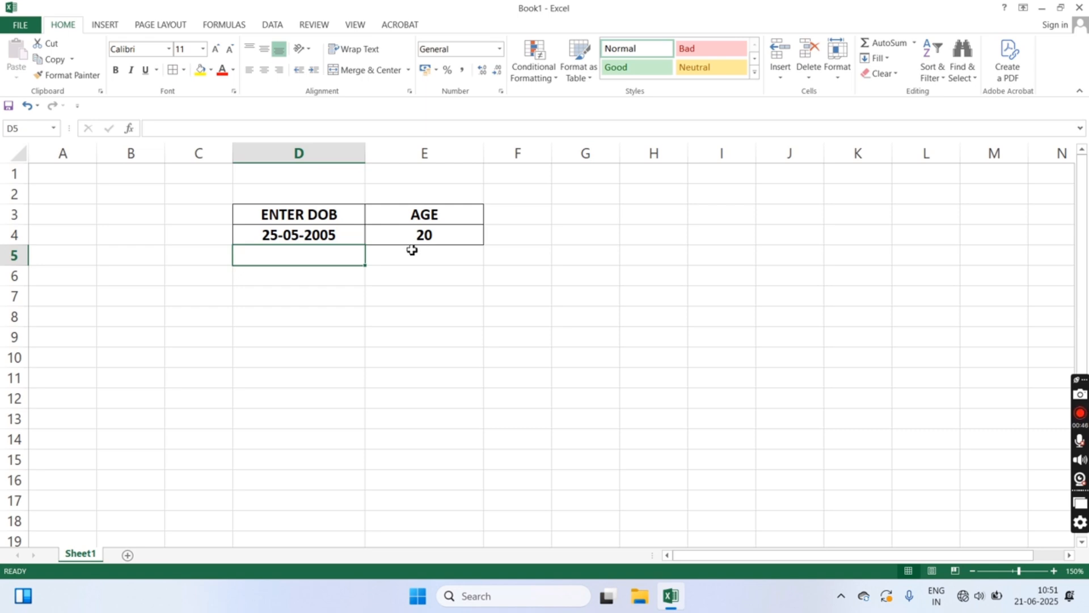
# Append &" YEARS" to the age formula in cell E4
pyautogui.click(463, 239)
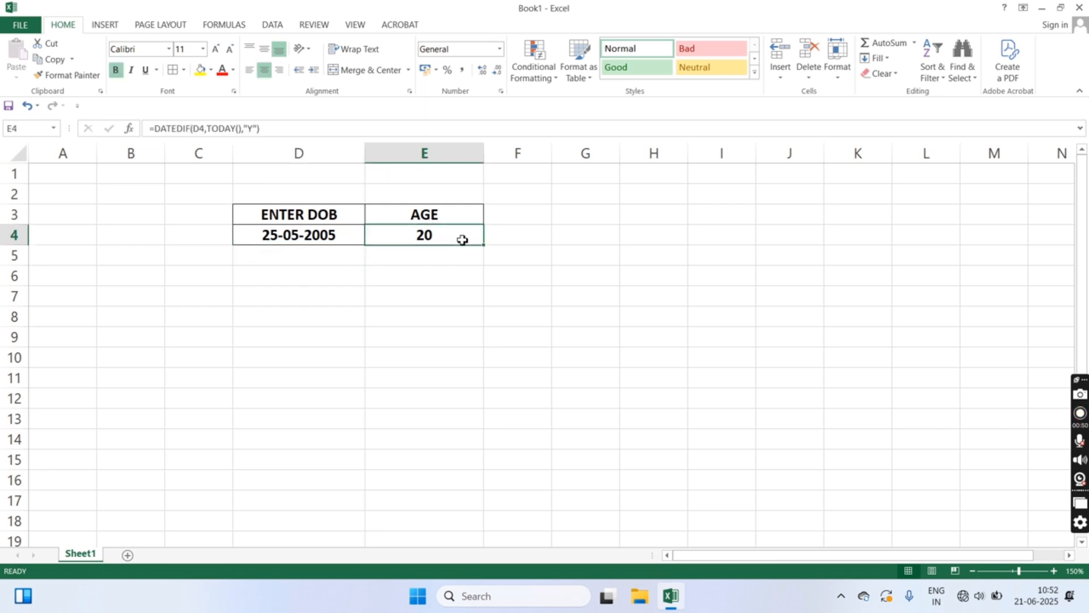
pyautogui.doubleClick(462, 240)
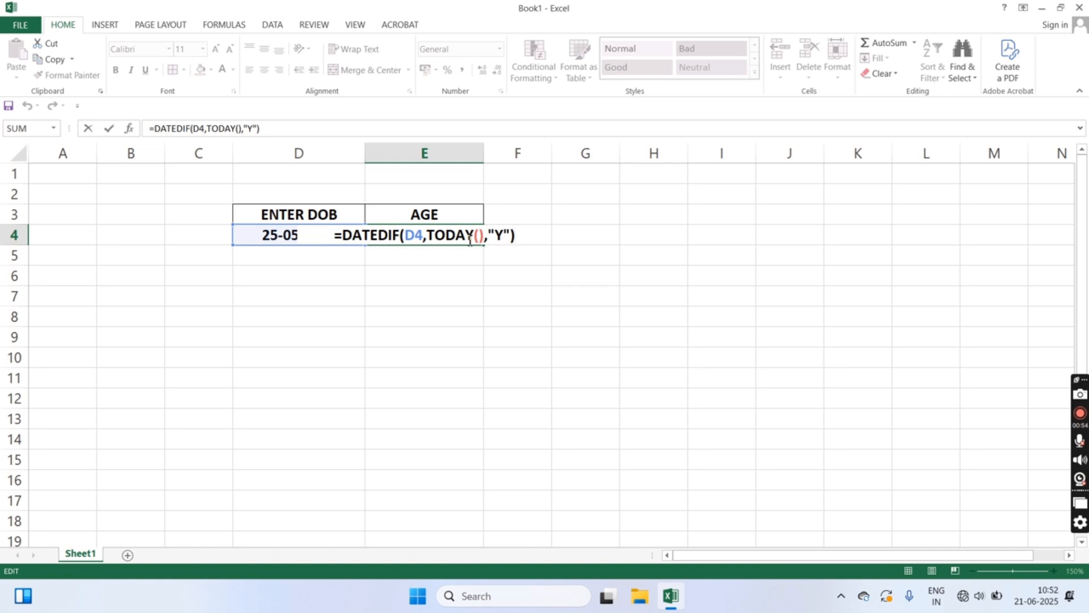
pyautogui.write('&"')
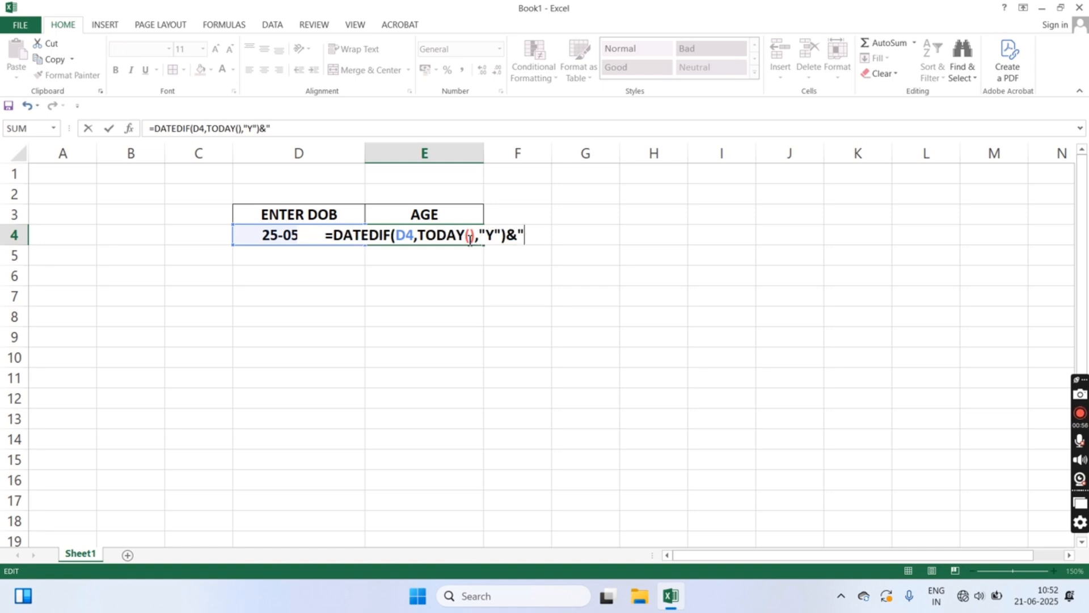
pyautogui.write(' YE')
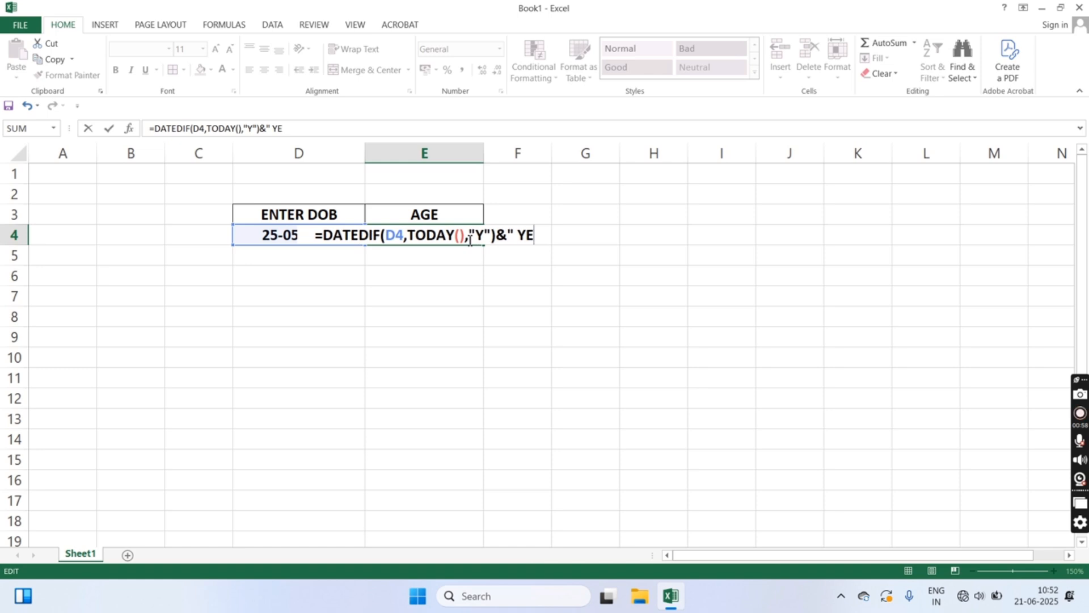
pyautogui.write('ARS')
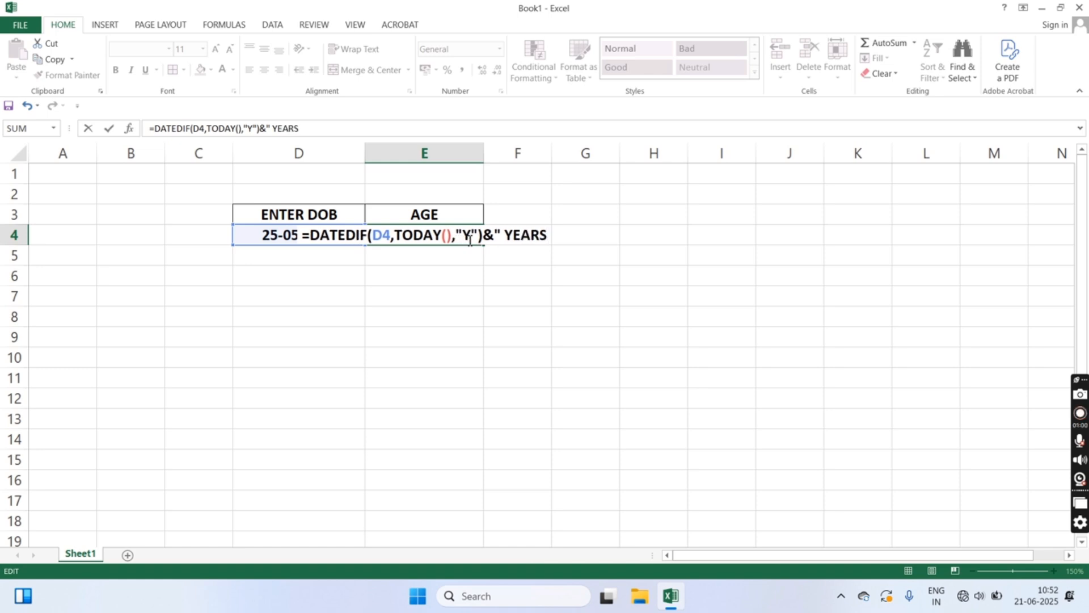
pyautogui.write('"')
pyautogui.press('Return')
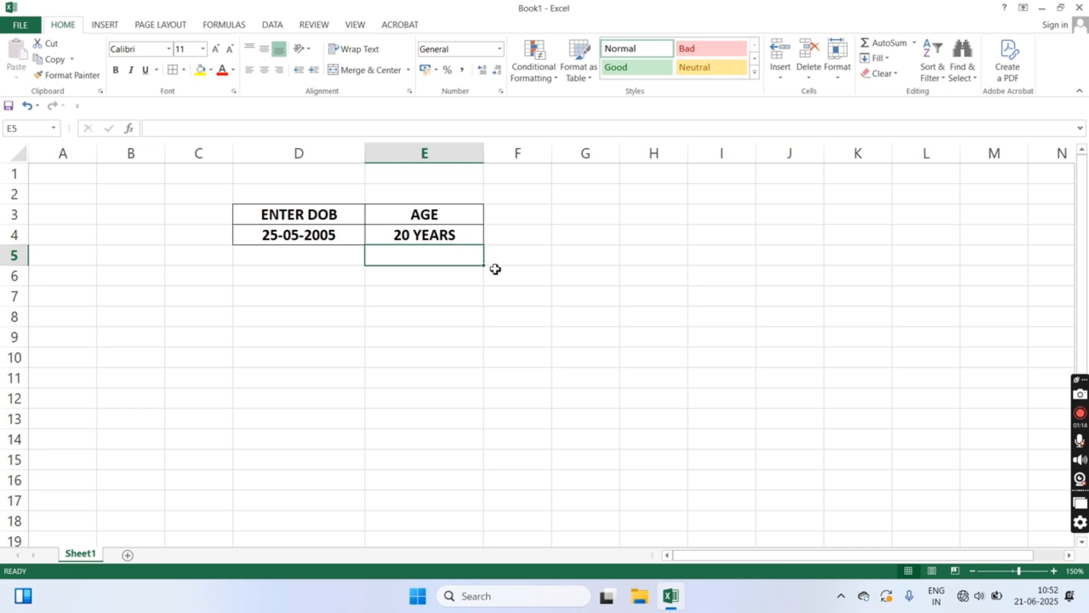
# Copy the date-of-birth and age table in D3:E4 and paste it at cell D6
pyautogui.click(540, 220)
pyautogui.click(576, 219)
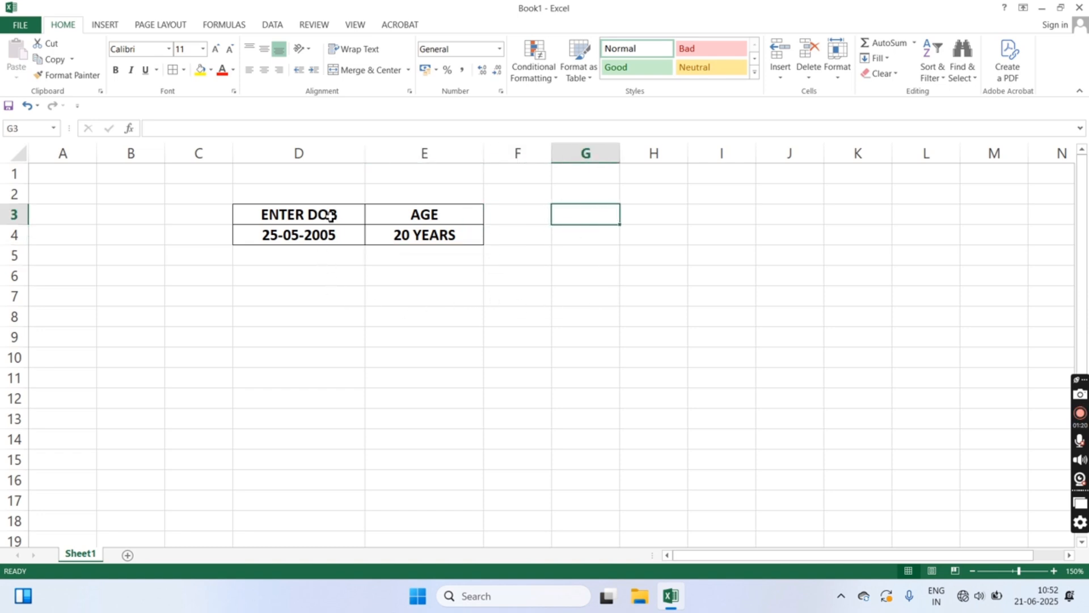
pyautogui.moveTo(330, 215); pyautogui.dragTo(415, 239)
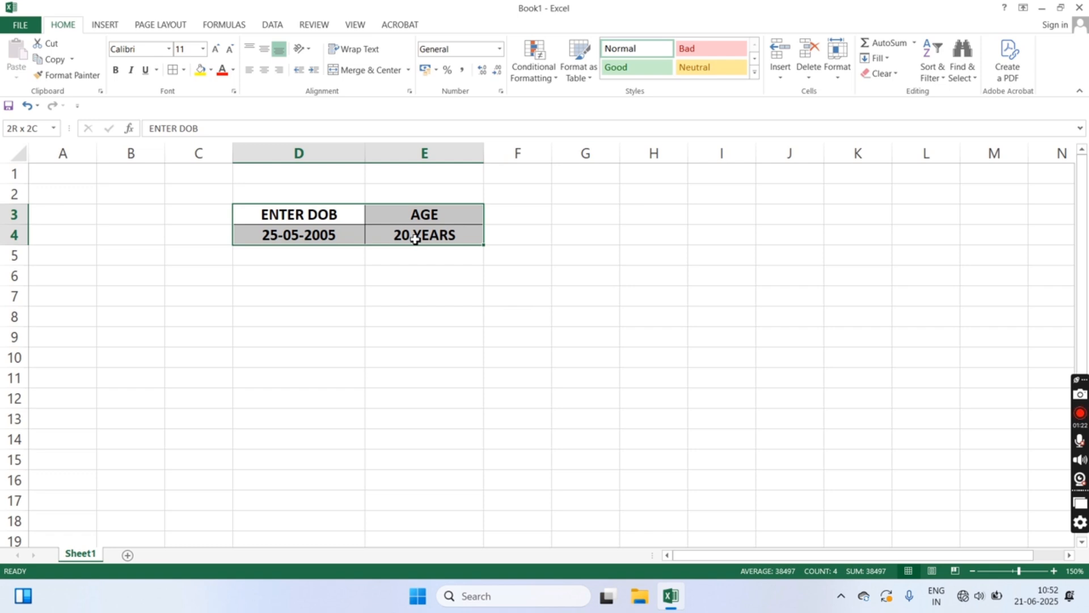
pyautogui.hotkey('ctrl', 'c')
pyautogui.click(308, 275)
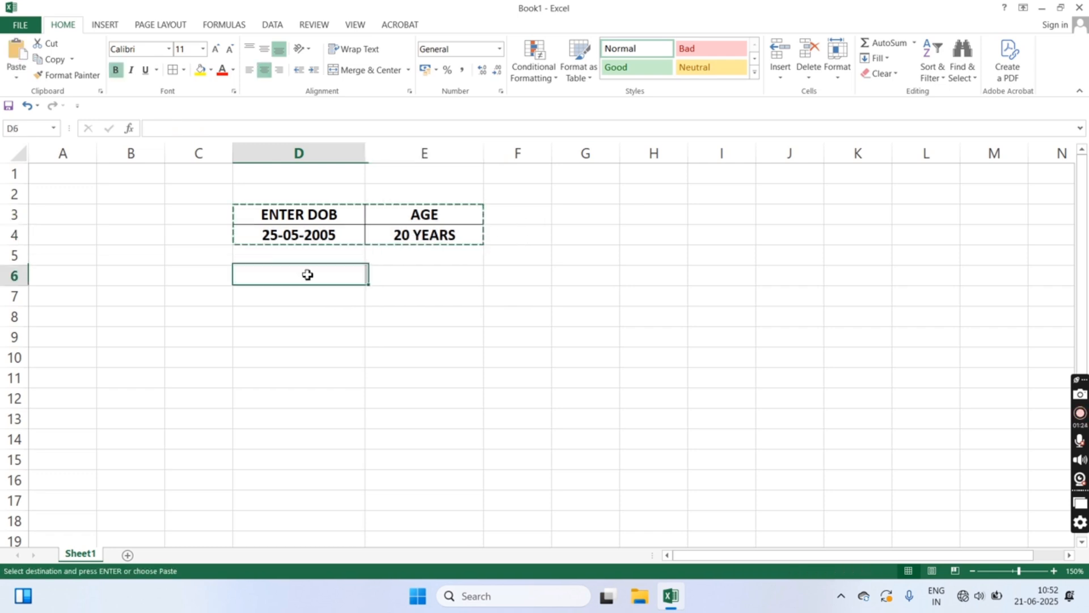
pyautogui.hotkey('ctrl', 'v')
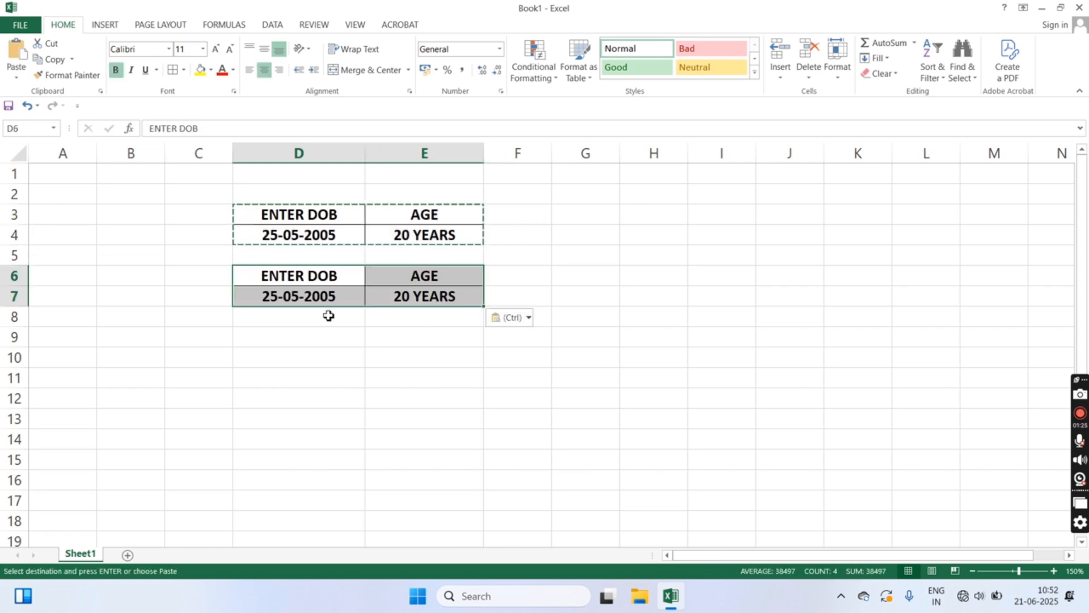
# Replace the AGE header in cell E6 with MONTHS
pyautogui.doubleClick(430, 278)
pyautogui.moveTo(438, 278); pyautogui.dragTo(416, 278)
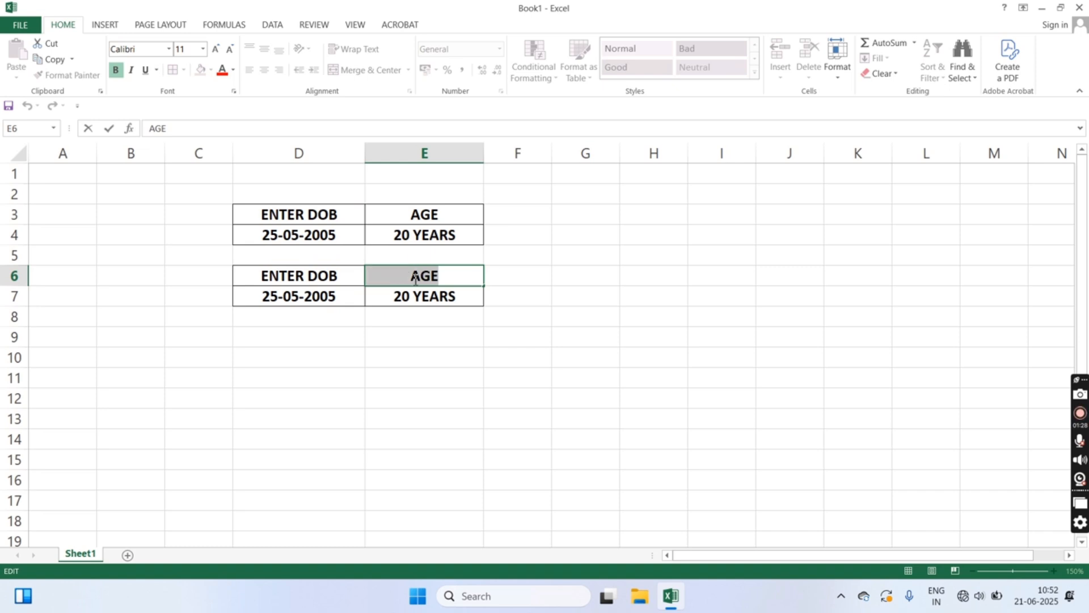
pyautogui.write('MONTH')
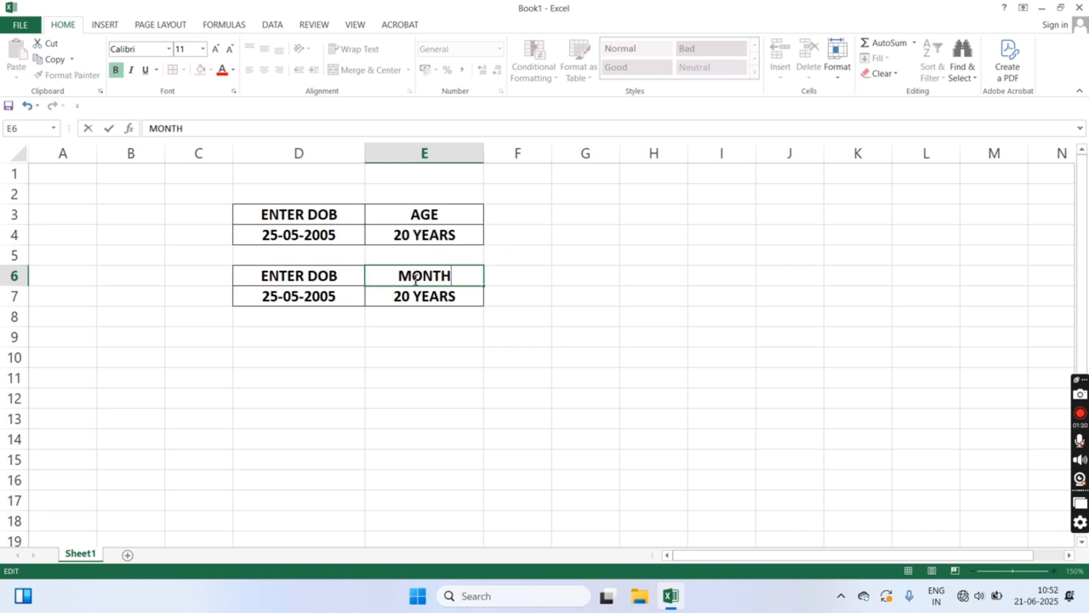
pyautogui.write('S')
pyautogui.press('Return')
# Change the formula in cell E7 to use the unit "M" and the suffix " MONTHS"
pyautogui.doubleClick(433, 296)
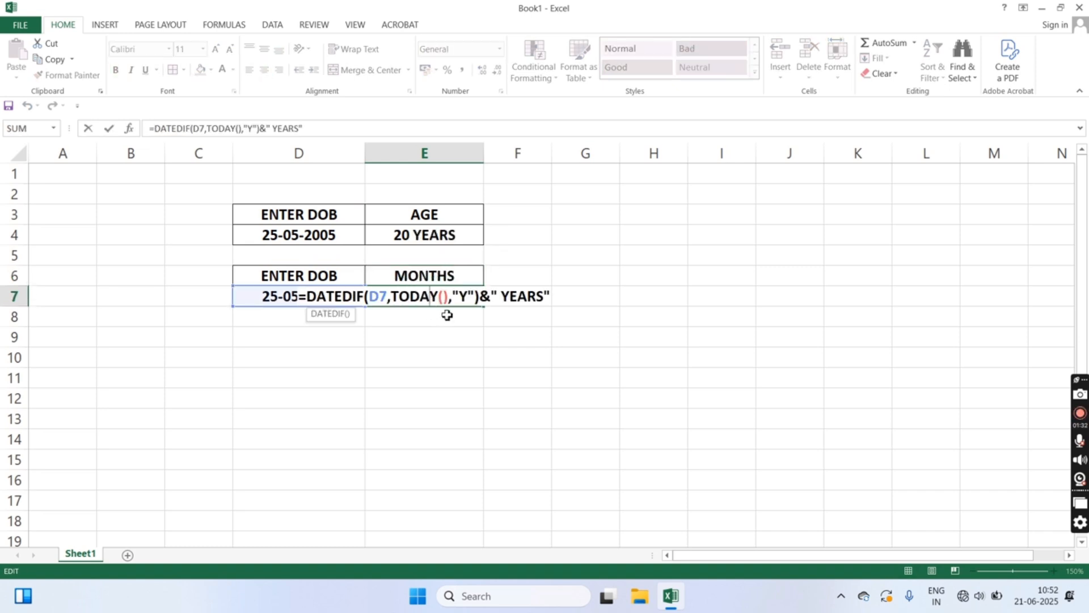
pyautogui.doubleClick(463, 296)
pyautogui.write('M')
pyautogui.moveTo(504, 294); pyautogui.dragTo(540, 296)
pyautogui.write('MOBN')
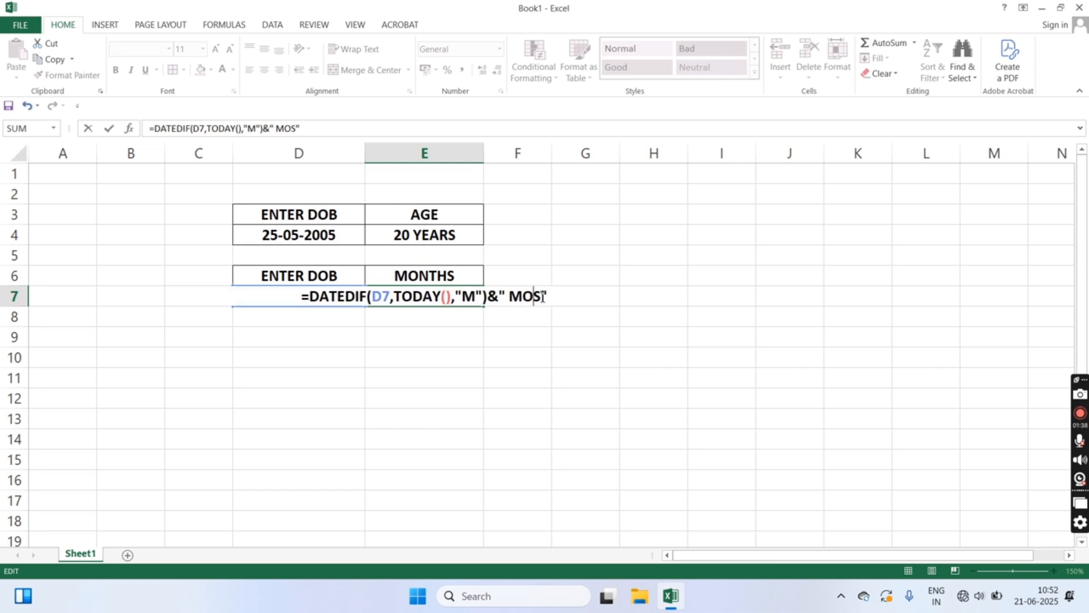
pyautogui.press('BackSpace')
pyautogui.press('BackSpace')
pyautogui.write('NTH')
pyautogui.press('Return')
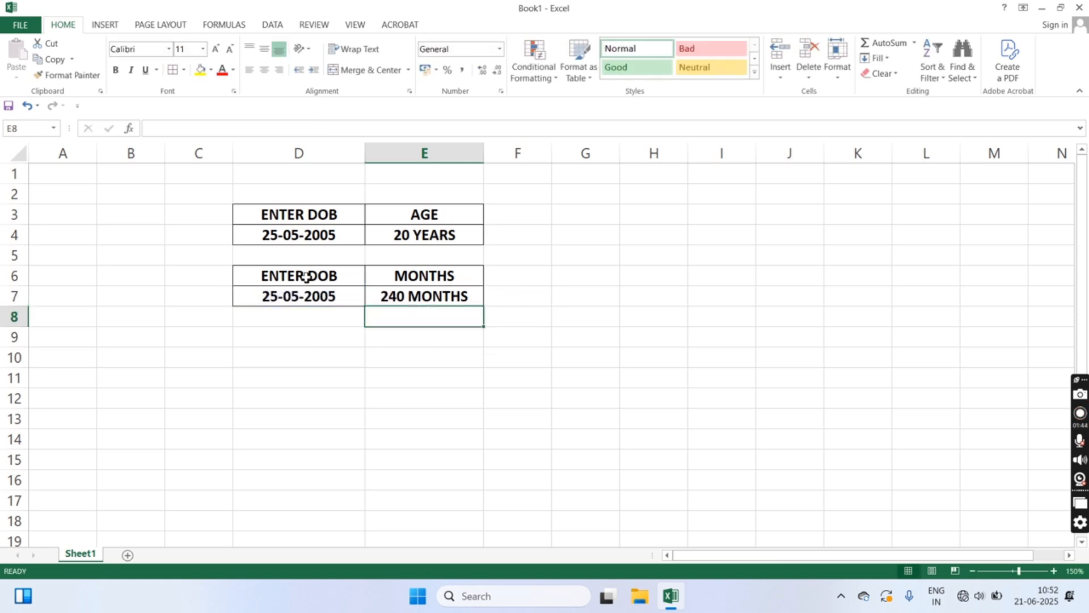
# Copy the months table in D6:E7 and paste it at cell D9
pyautogui.moveTo(315, 279); pyautogui.dragTo(379, 299)
pyautogui.hotkey('ctrl', 'c')
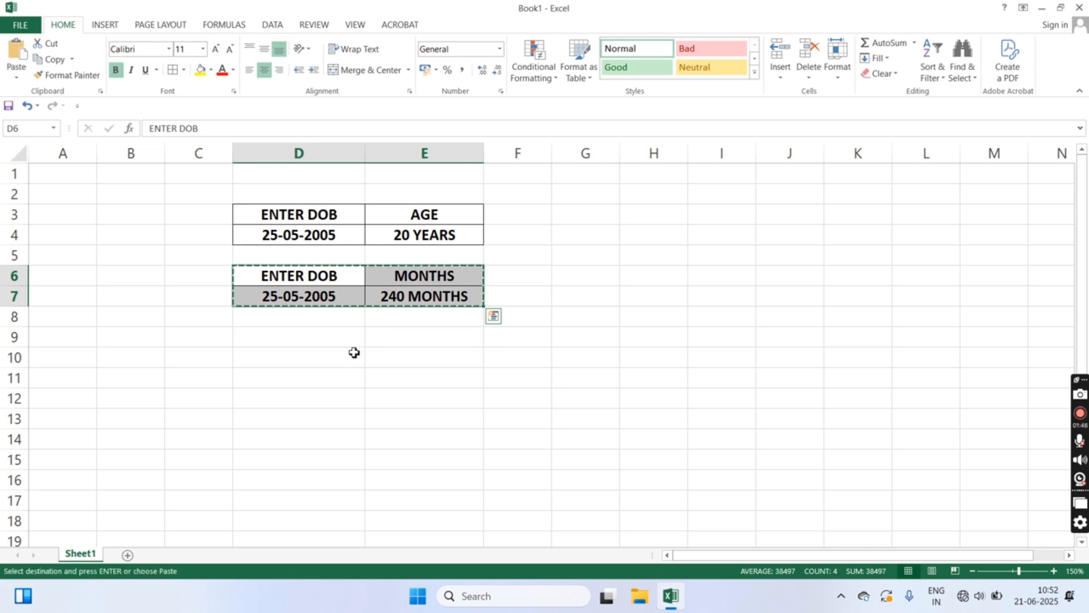
pyautogui.click(348, 343)
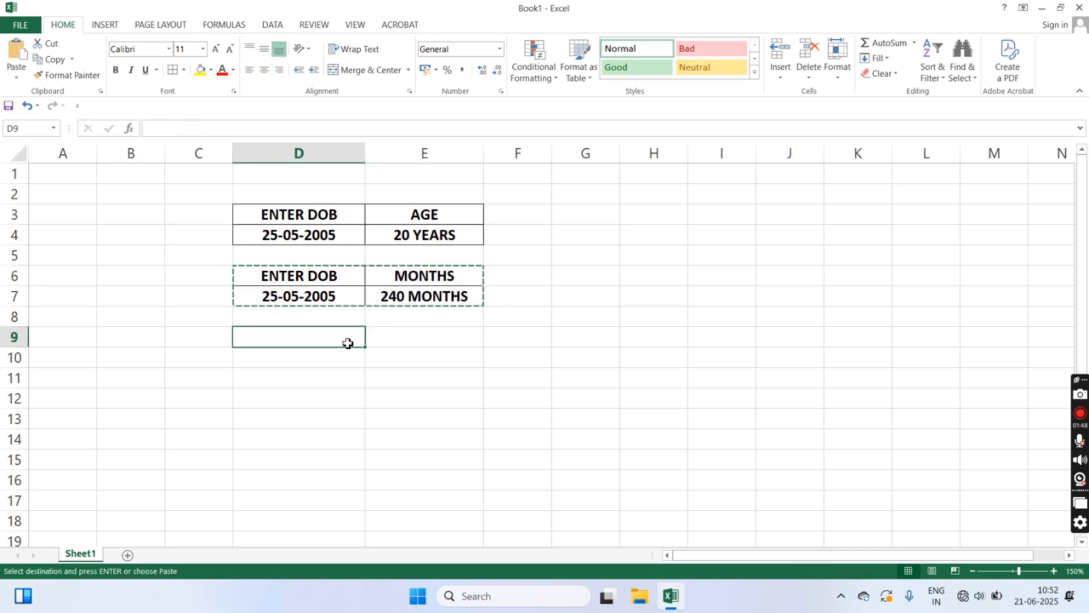
pyautogui.hotkey('ctrl', 'v')
# Replace the header in cell E9 with DAYS
pyautogui.click(448, 336)
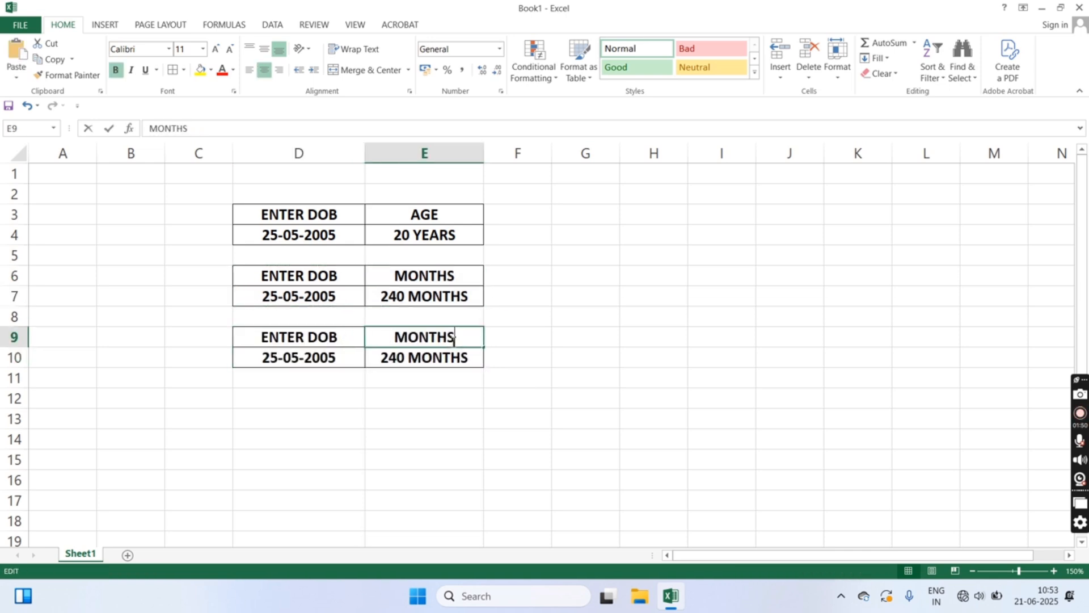
pyautogui.doubleClick(453, 335)
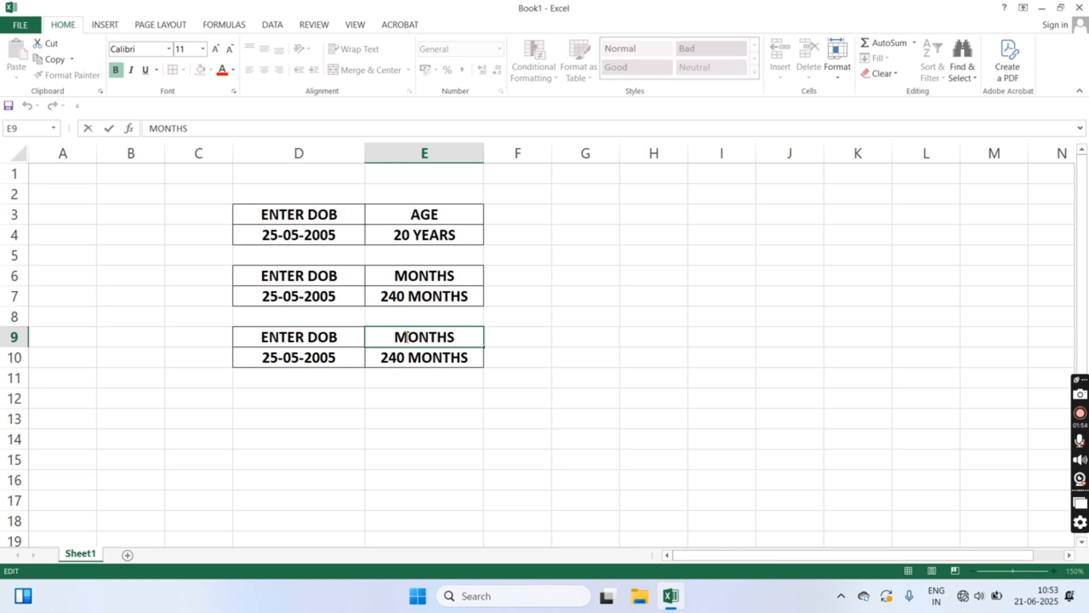
pyautogui.moveTo(455, 335); pyautogui.dragTo(343, 337)
pyautogui.write('DAYS')
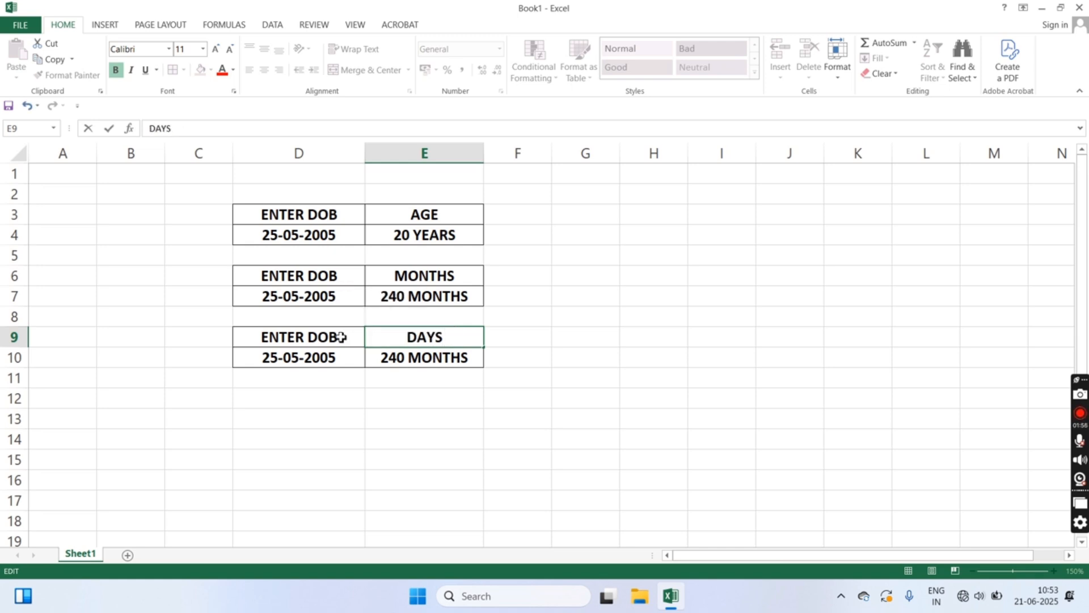
pyautogui.press('Return')
# Change the formula in cell E10 to use the unit "D" and the suffix " DAYS"
pyautogui.doubleClick(422, 357)
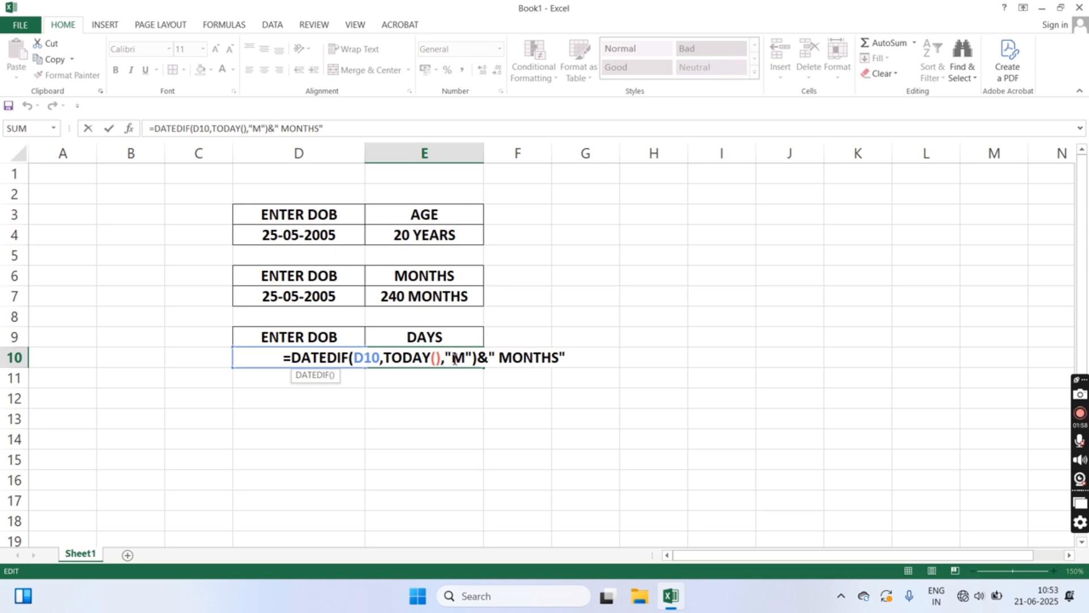
pyautogui.doubleClick(455, 359)
pyautogui.write('D')
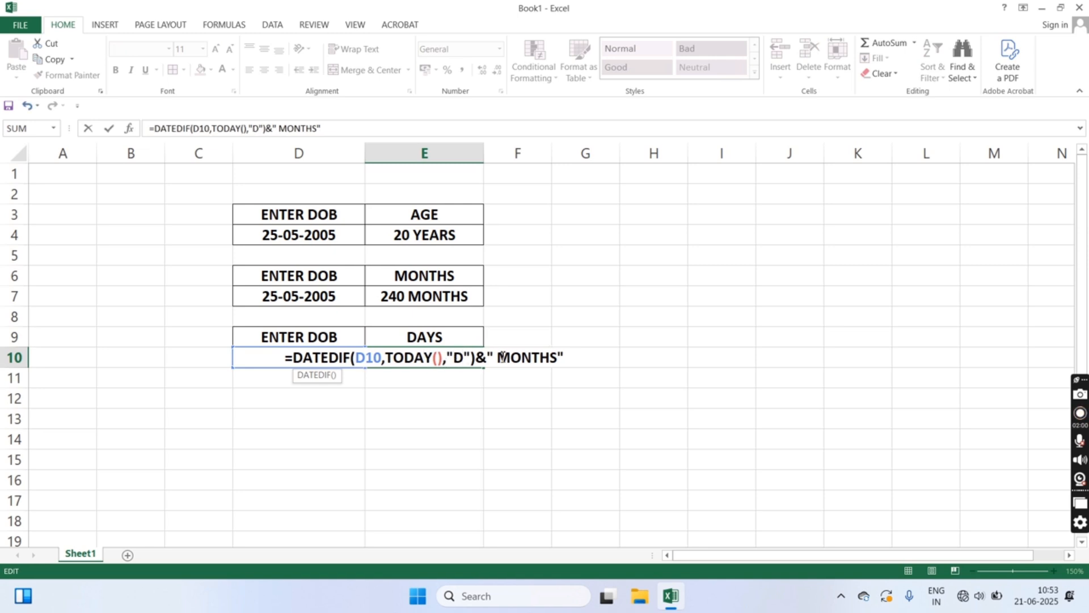
pyautogui.moveTo(502, 356); pyautogui.dragTo(550, 356)
pyautogui.write('DAYS')
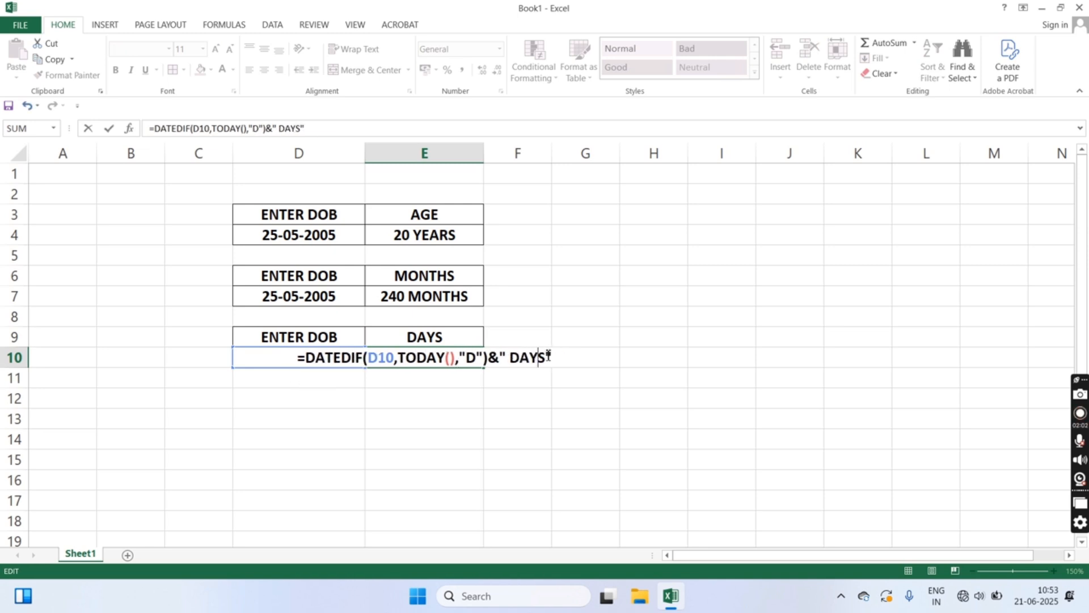
pyautogui.press('Return')
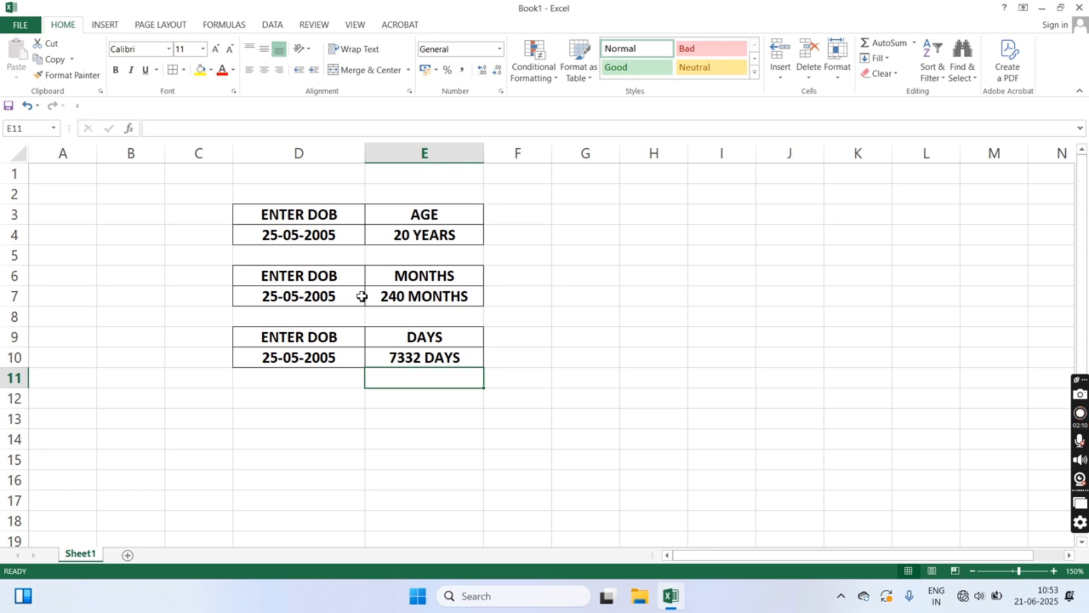
pyautogui.moveTo(362, 296); pyautogui.dragTo(423, 359)
pyautogui.click(566, 420)
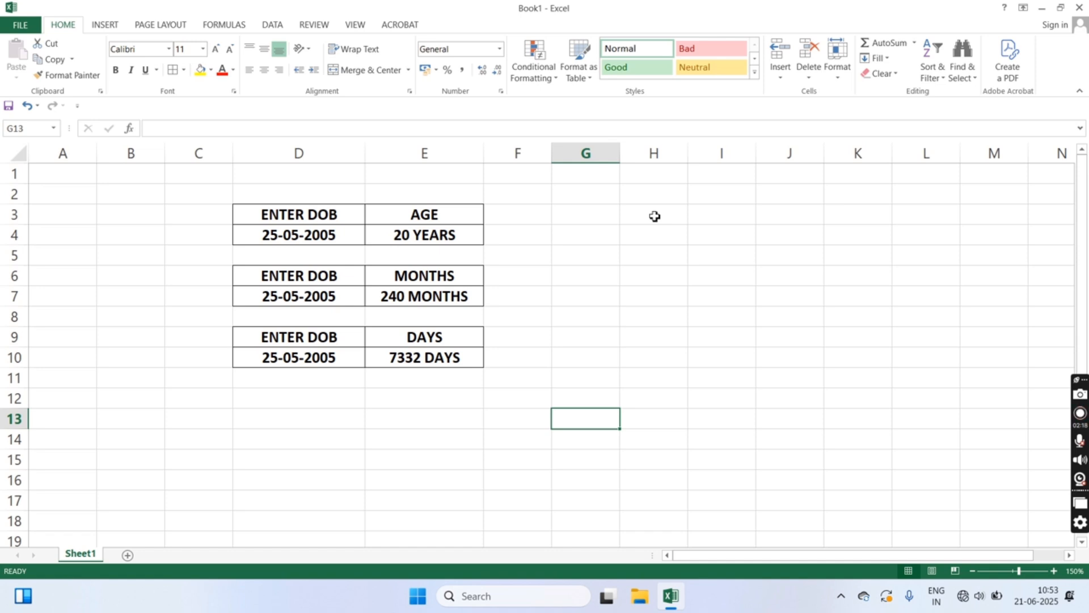
# Copy the ENTER DOB cells D3:D4 to H3 and widen column H slightly beyond its contents
pyautogui.moveTo(322, 216); pyautogui.dragTo(324, 234)
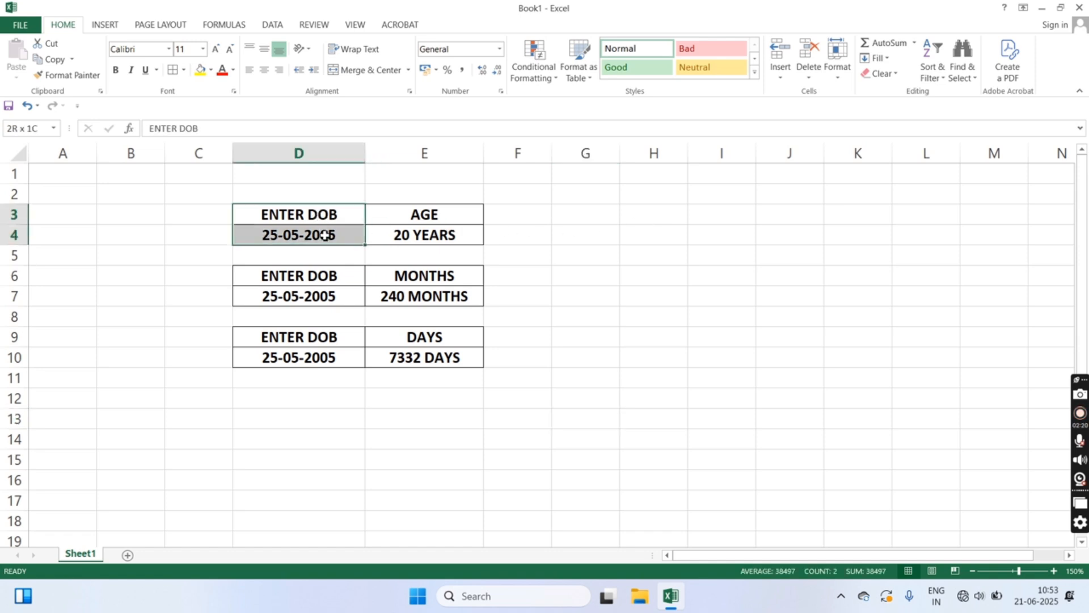
pyautogui.hotkey('ctrl', 'c')
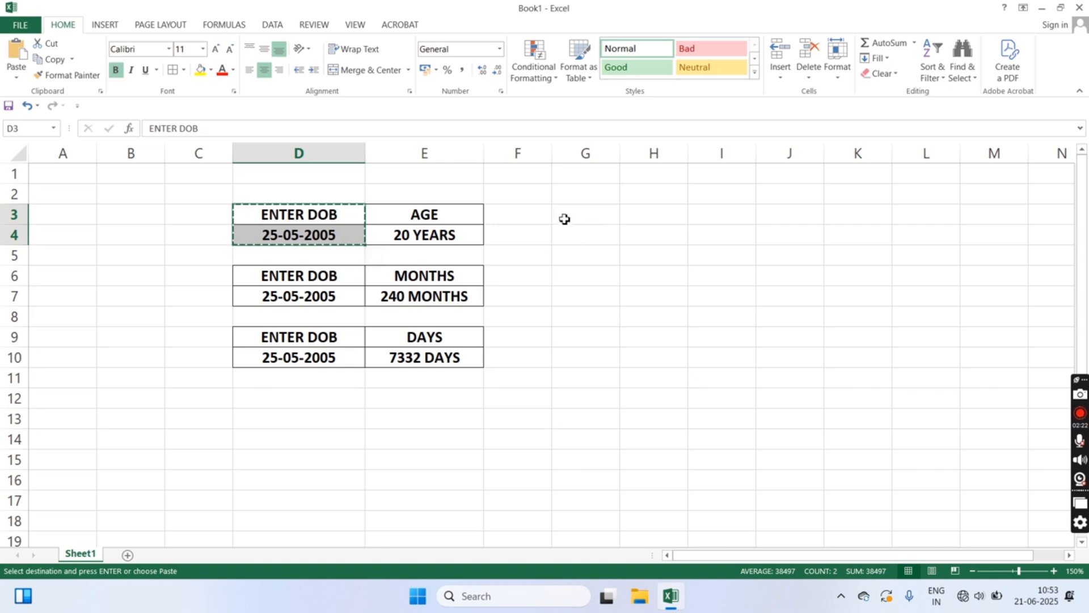
pyautogui.click(638, 215)
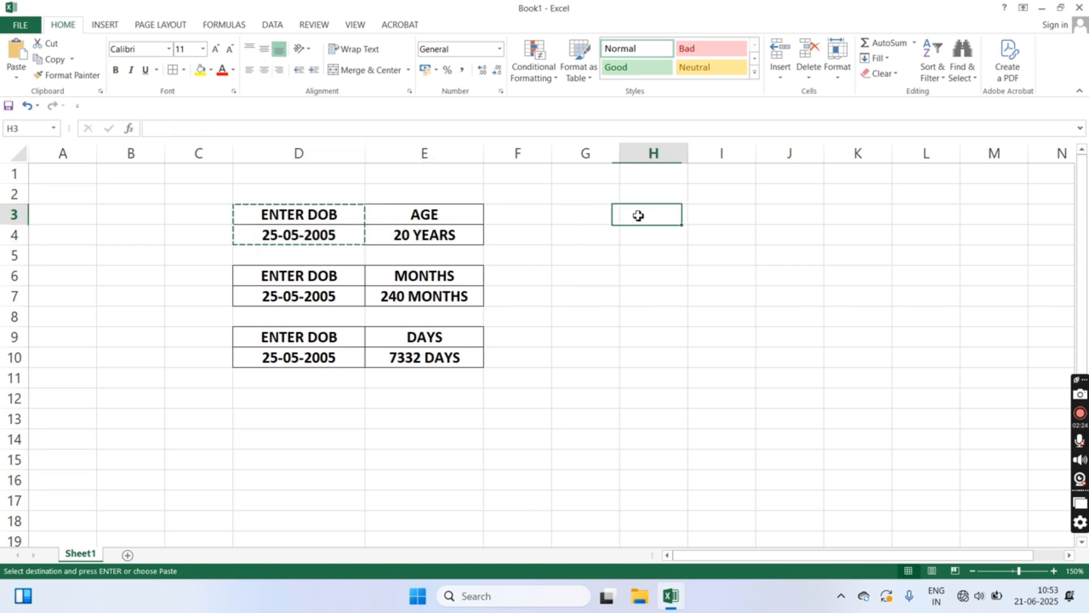
pyautogui.hotkey('ctrl', 'v')
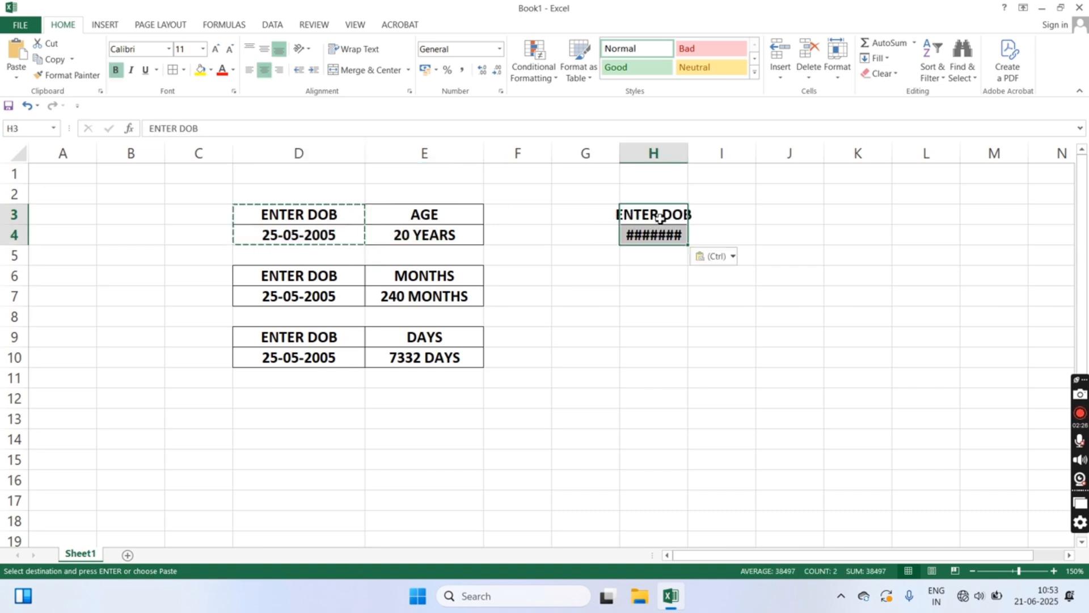
pyautogui.doubleClick(688, 154)
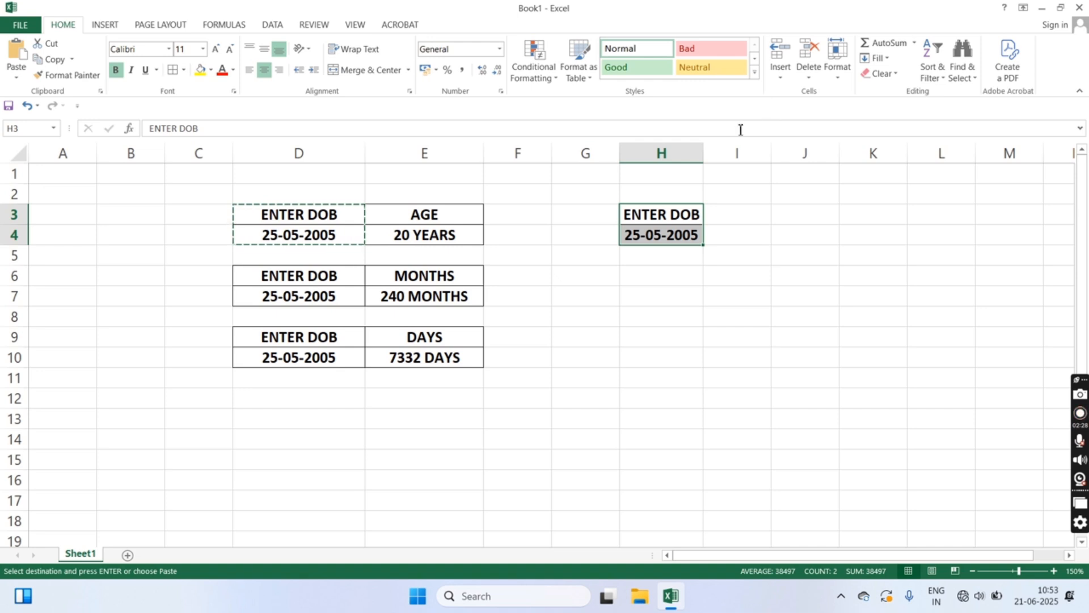
pyautogui.moveTo(704, 150); pyautogui.dragTo(715, 151)
# Enter the header AGE in cell I3
pyautogui.click(747, 217)
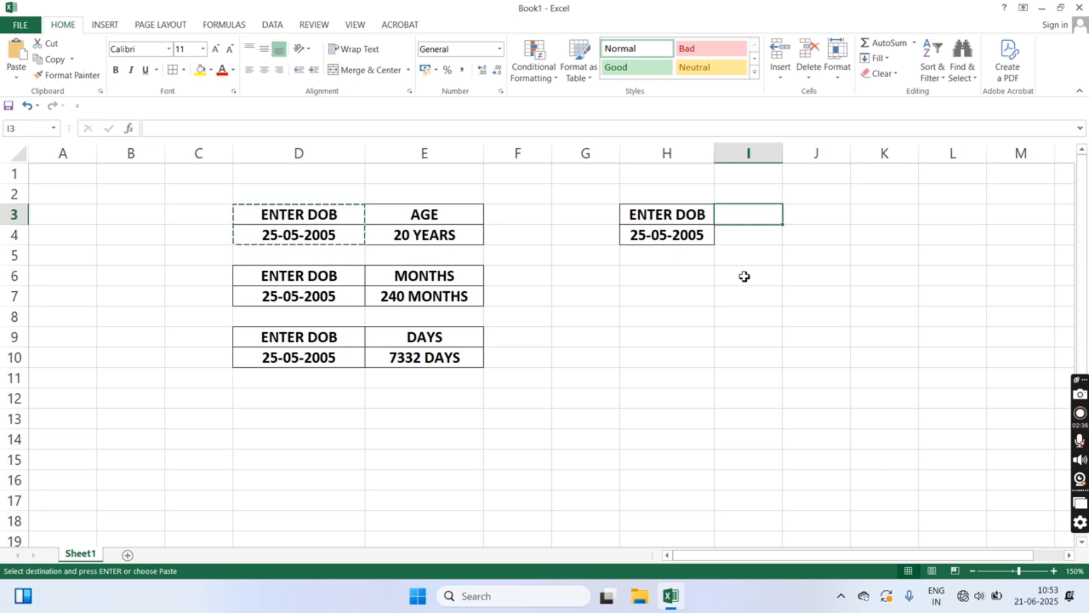
pyautogui.write('AGE')
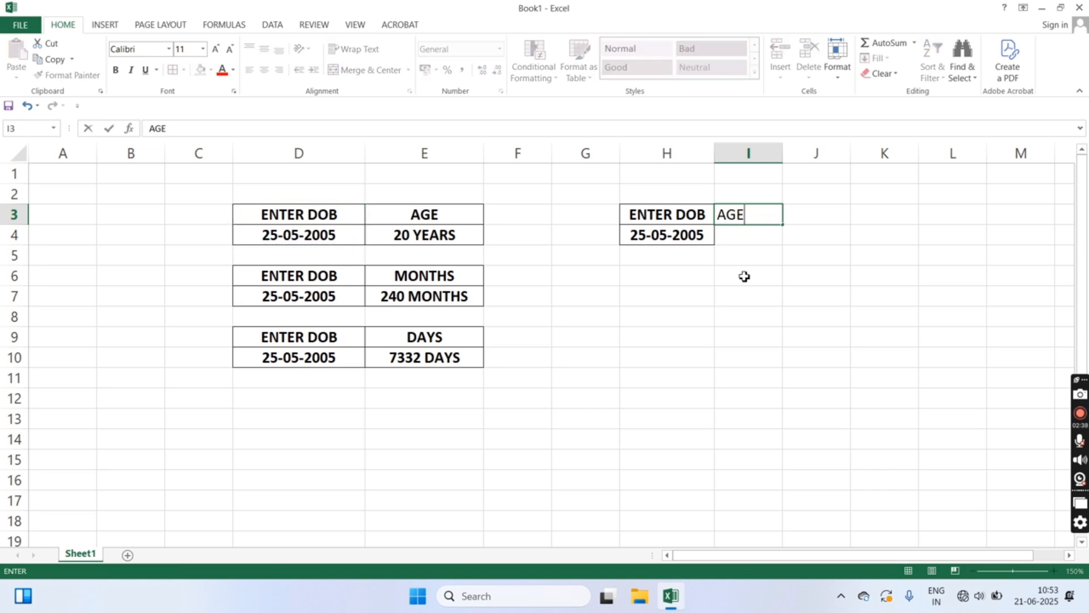
pyautogui.click(755, 241)
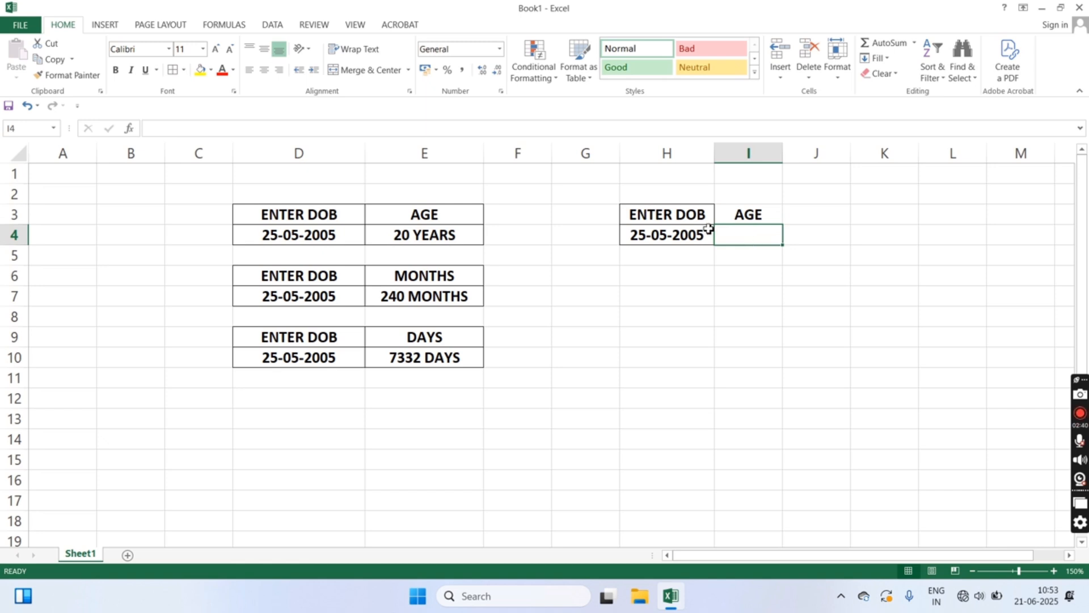
# Centre the text and add borders in cells H3:I4, and widen column I to about three default column widths
pyautogui.moveTo(705, 227); pyautogui.dragTo(749, 236)
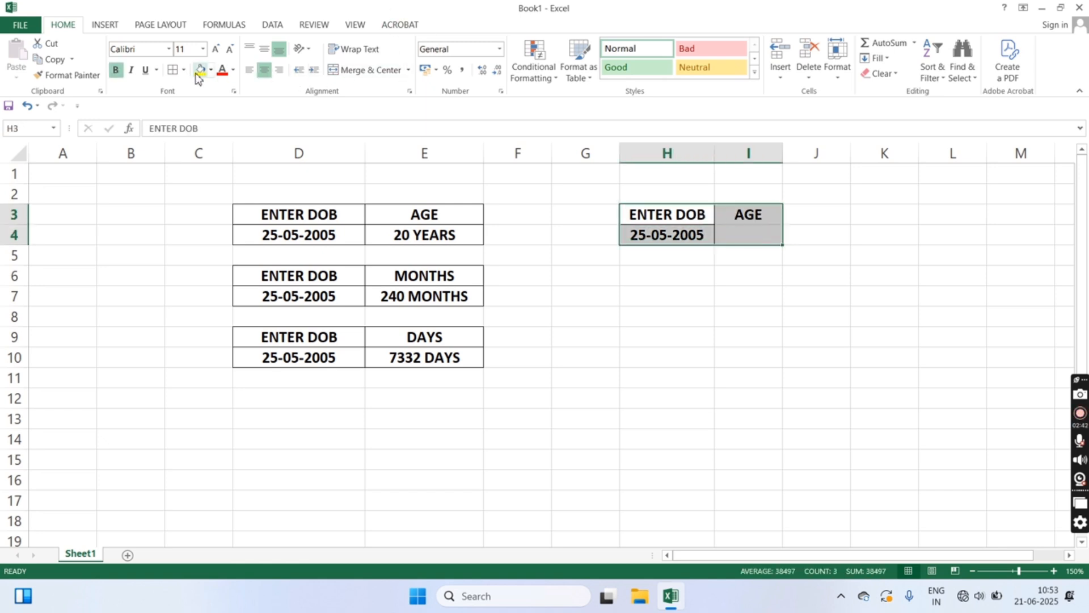
pyautogui.click(258, 69)
pyautogui.click(258, 69)
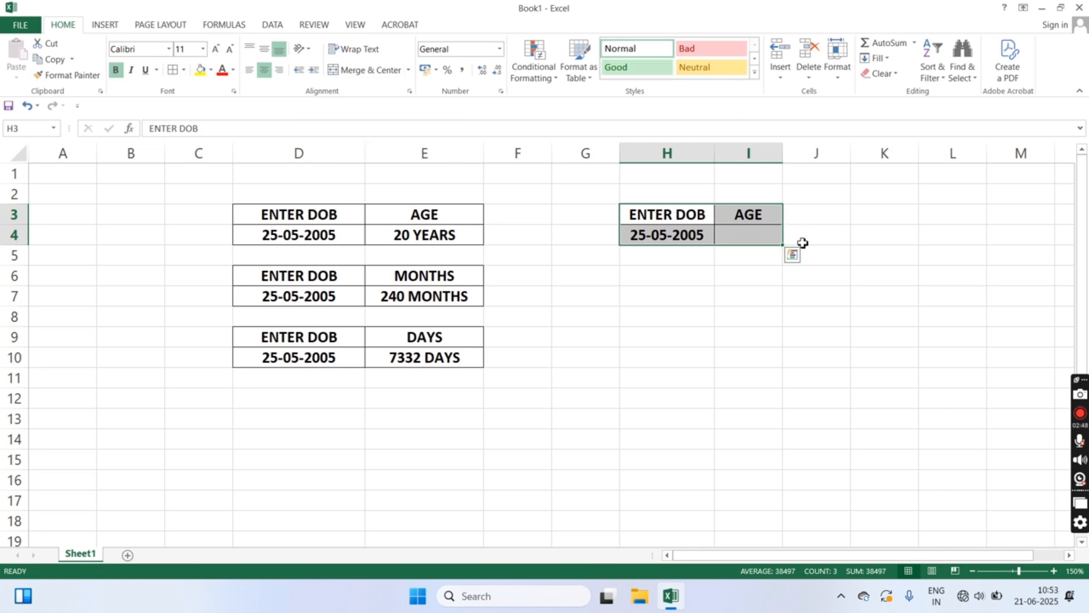
pyautogui.click(774, 235)
pyautogui.moveTo(782, 156); pyautogui.dragTo(907, 154)
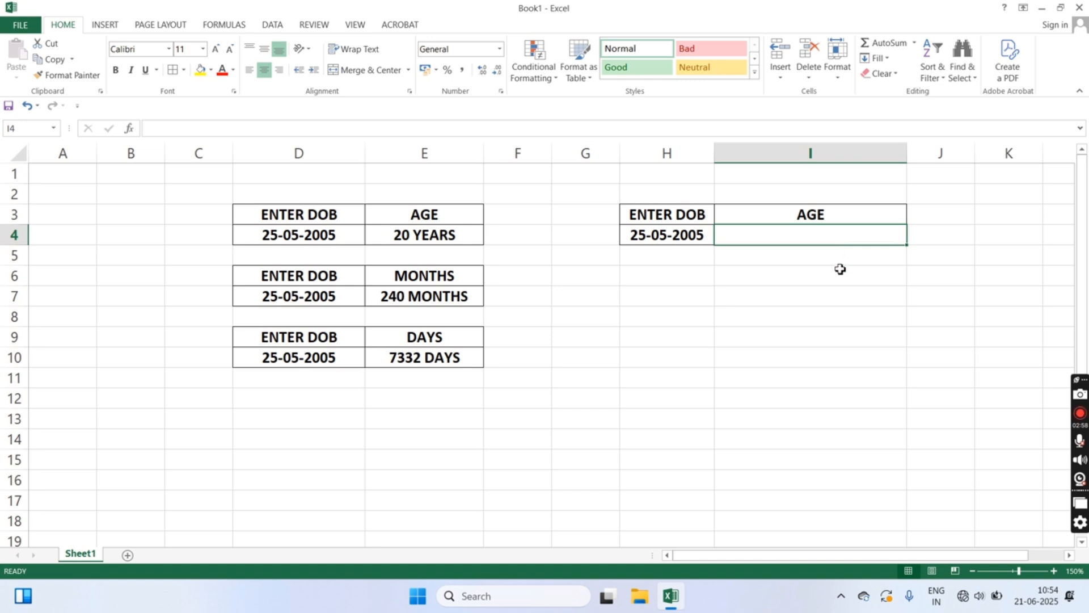
# Start the age formula in cell I4 with =DATEDIF(H4,TODAY(),"Y")
pyautogui.write('=')
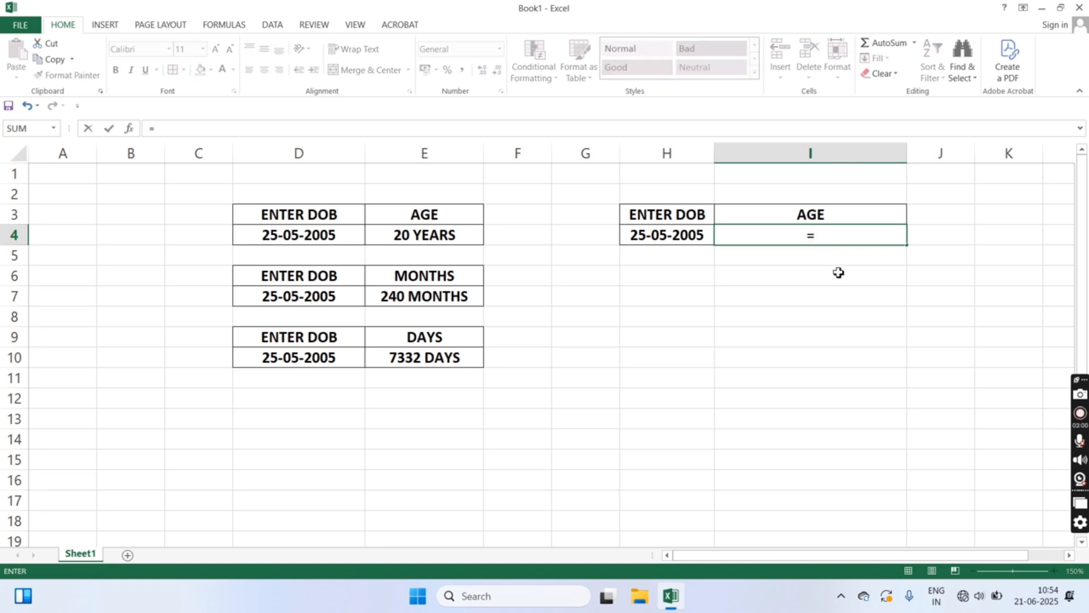
pyautogui.write('DATE')
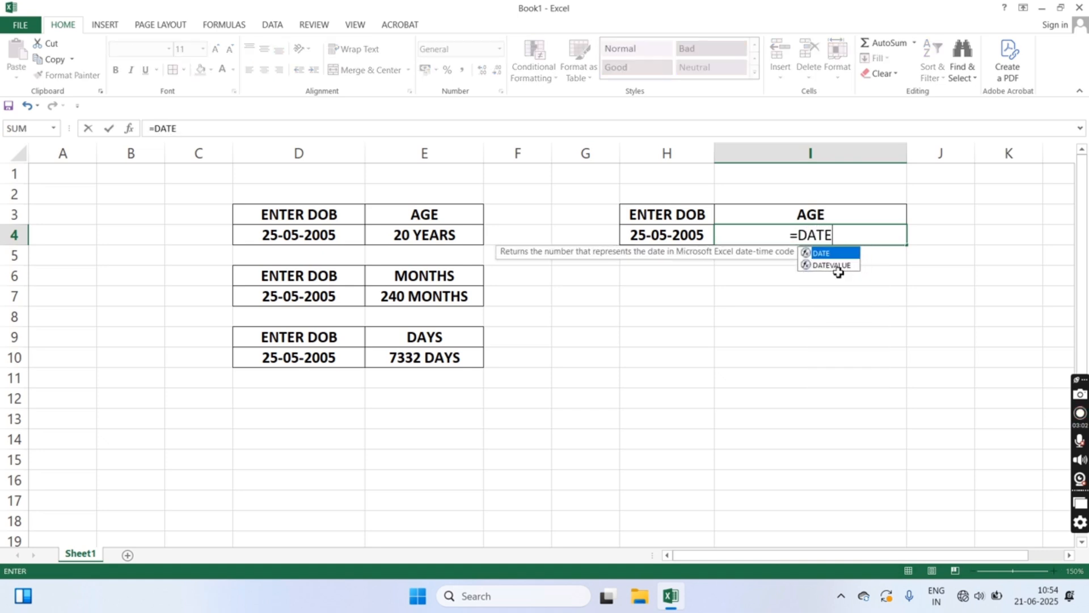
pyautogui.write('DIF(')
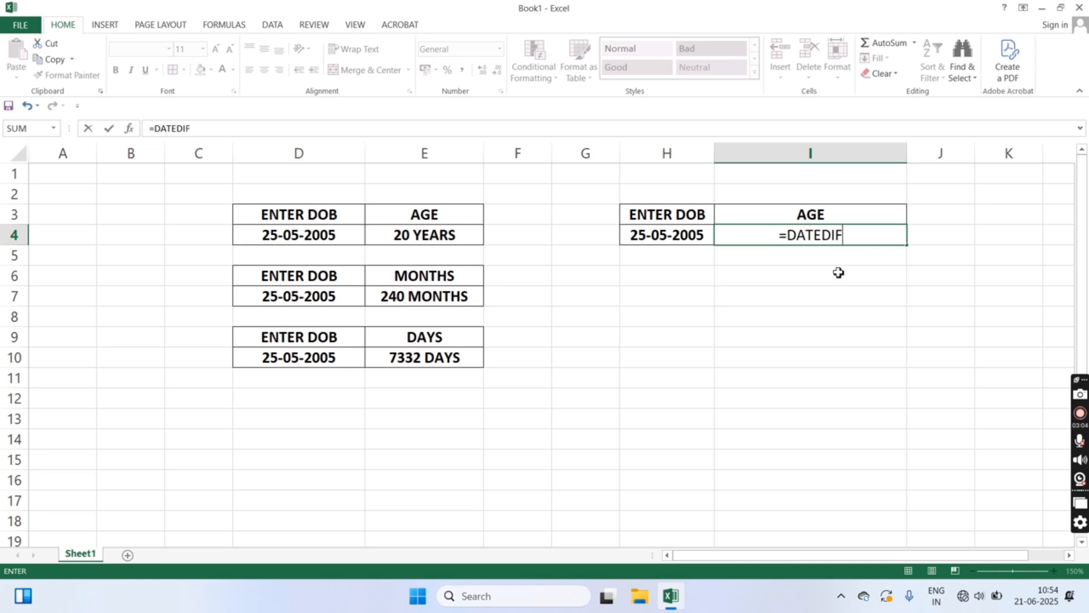
pyautogui.click(686, 237)
pyautogui.write(',')
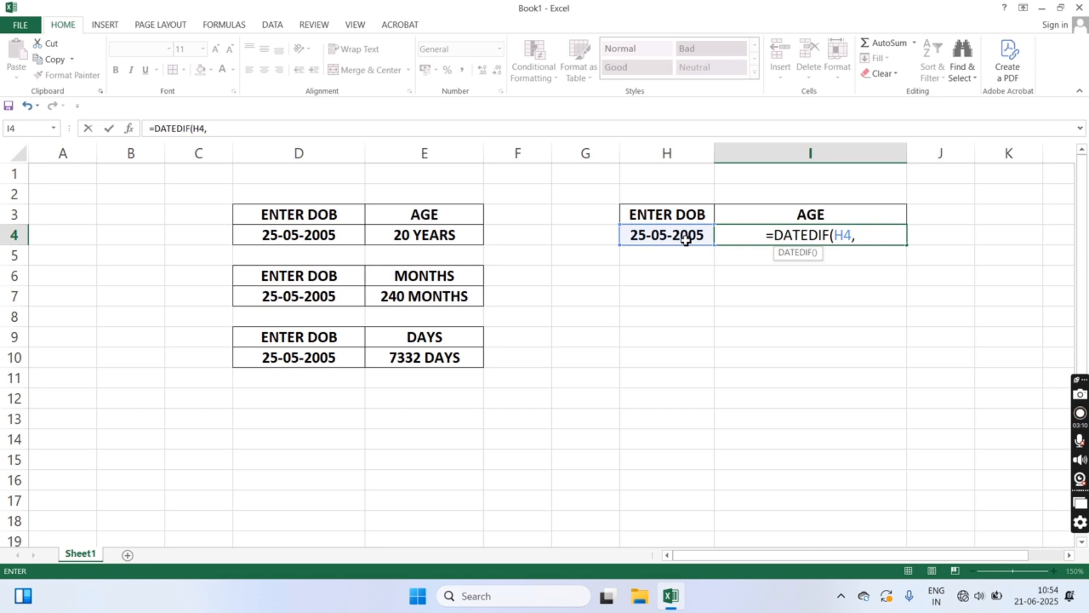
pyautogui.write('TODA')
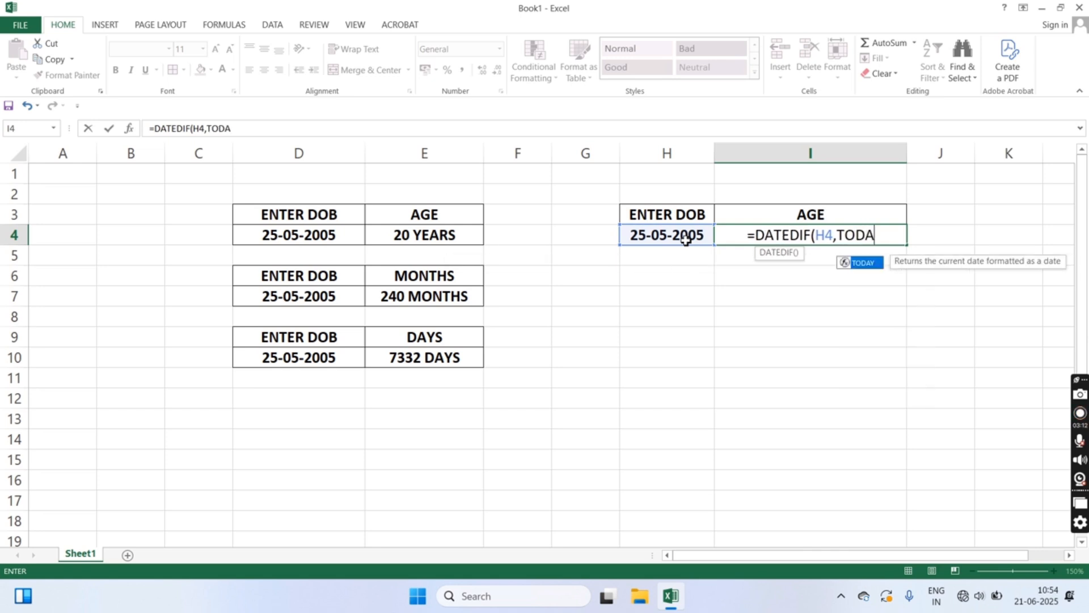
pyautogui.write('Y()')
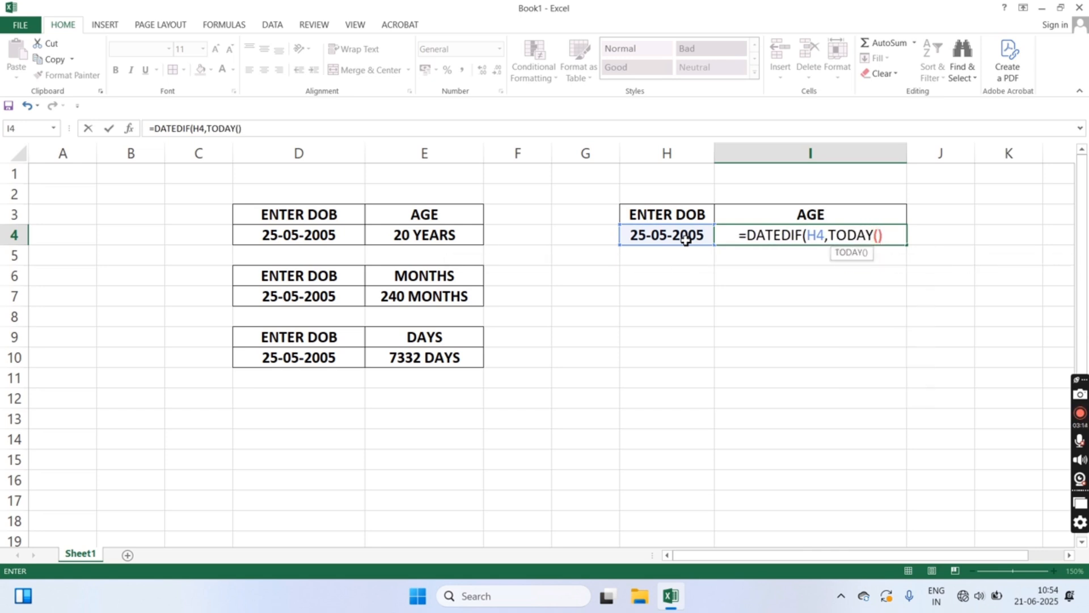
pyautogui.write(',')
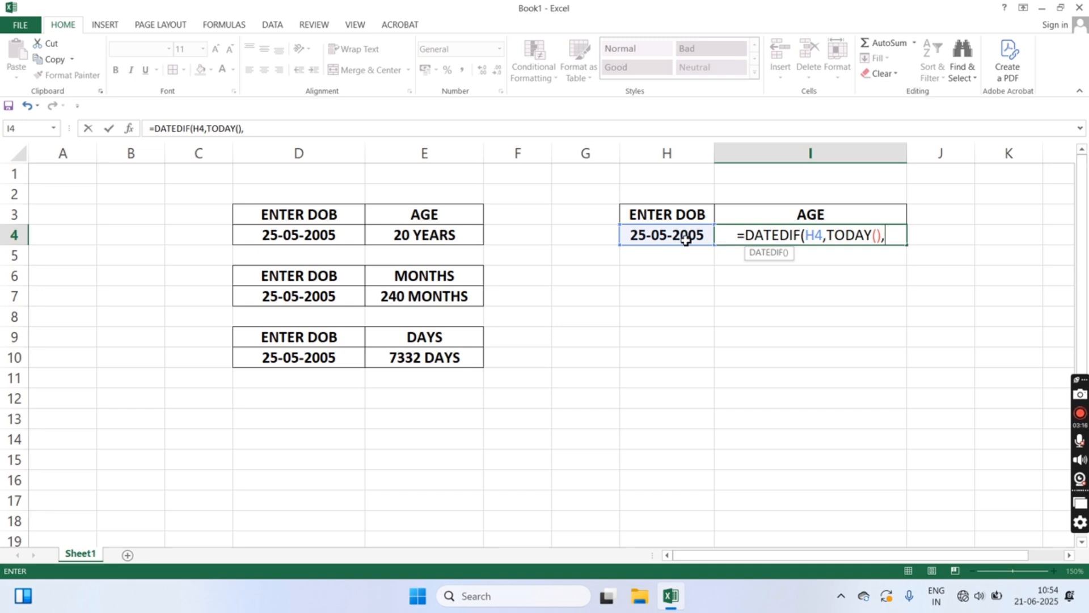
pyautogui.write('"Y')
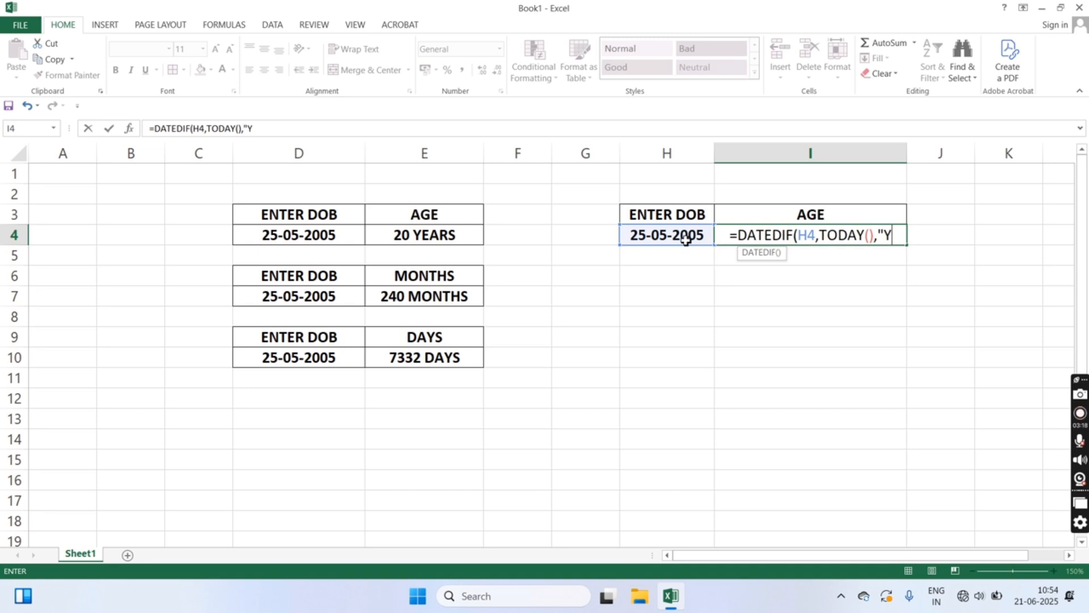
pyautogui.write('"')
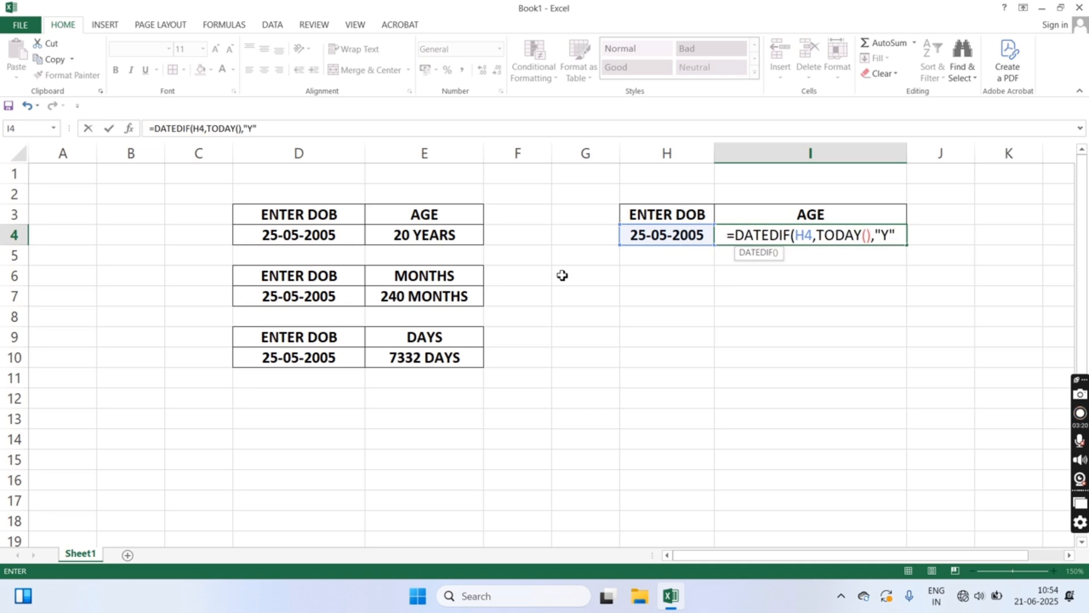
pyautogui.write(')')
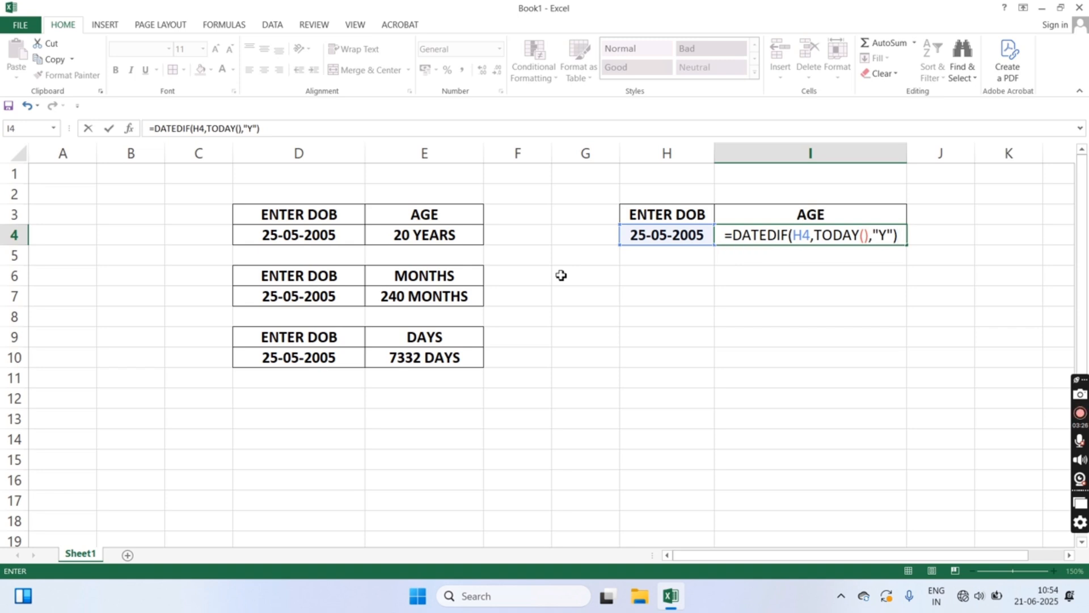
# Append the text suffix &" YEARS" to the formula in cell I4
pyautogui.write('&" y')
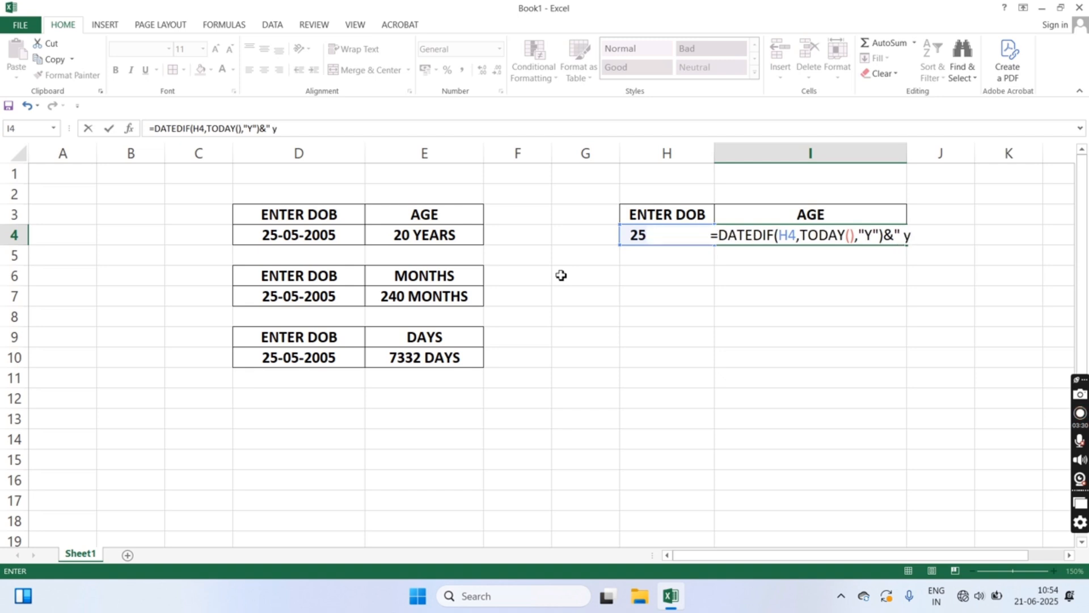
pyautogui.press('BackSpace')
pyautogui.write('YEA')
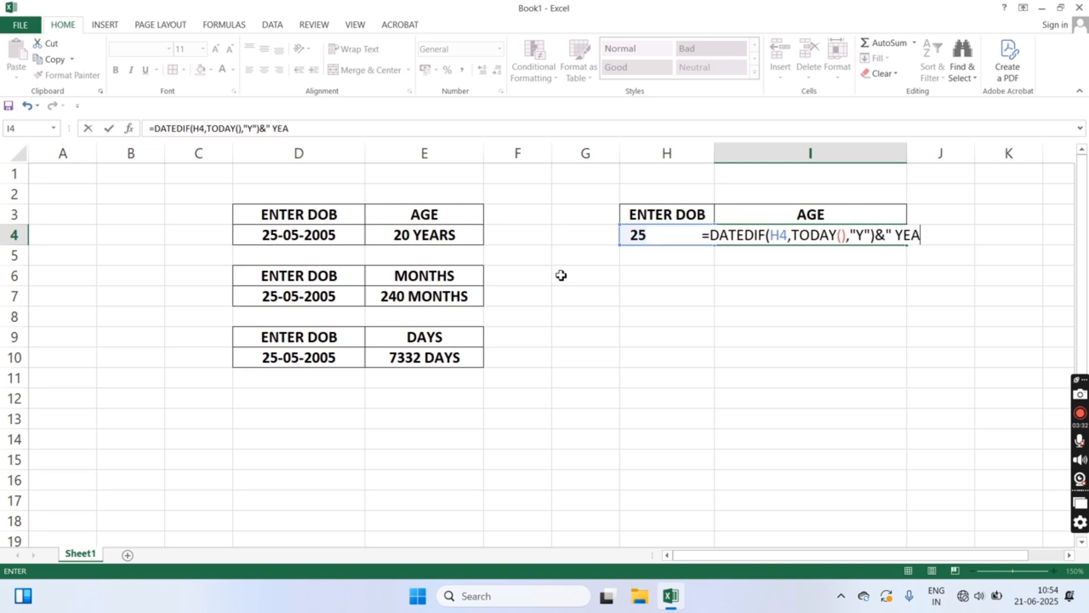
pyautogui.write('RS"')
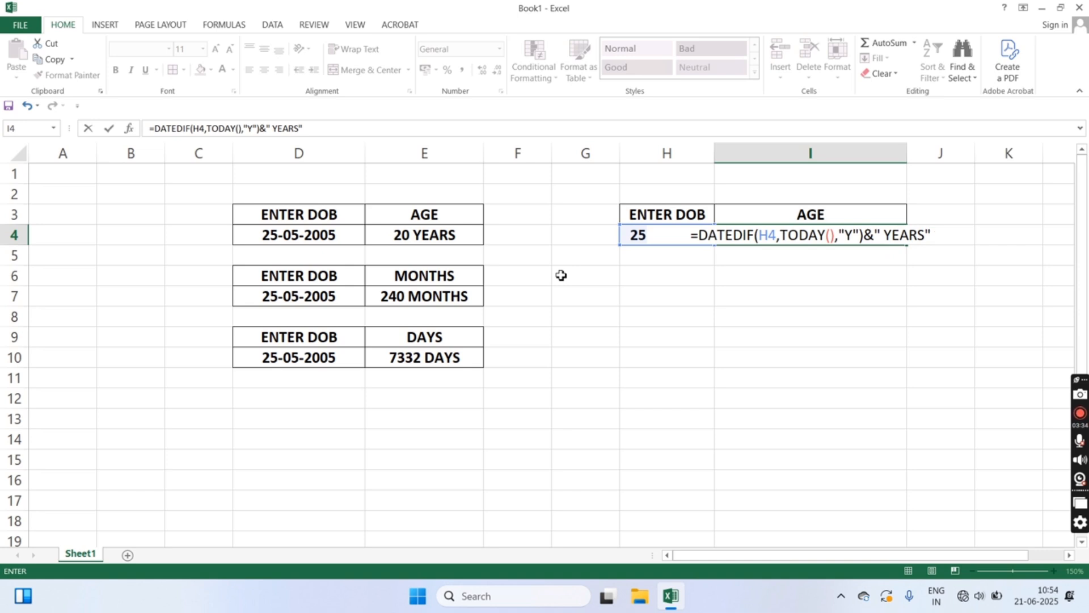
# Extend the formula in cell I4 with the remaining-months part &DATEDIF(H4,TODAY(),"YM")&
pyautogui.write('&')
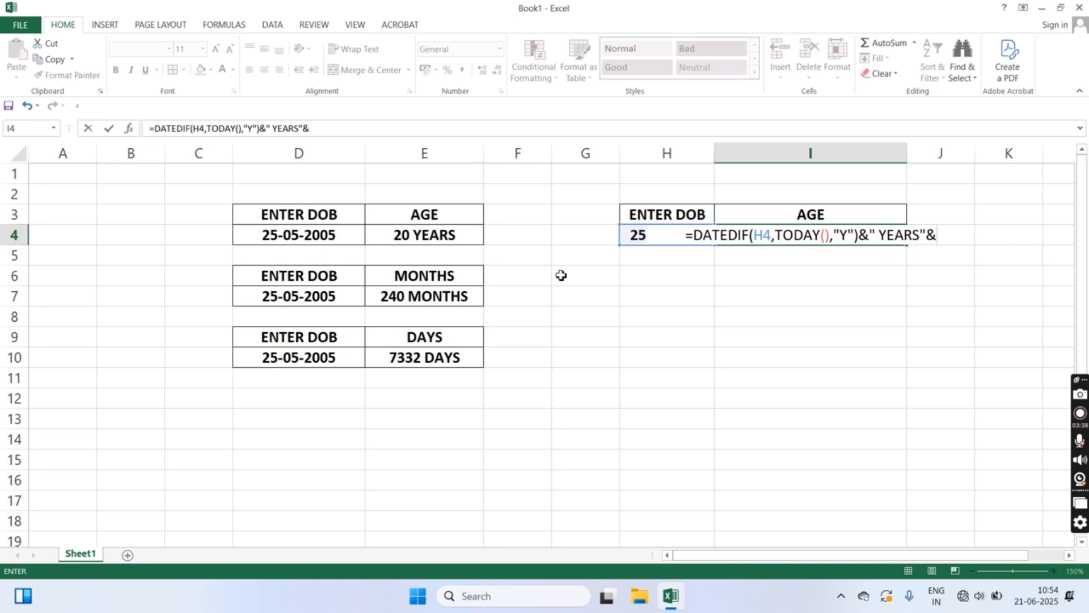
pyautogui.write('DATEDIF(')
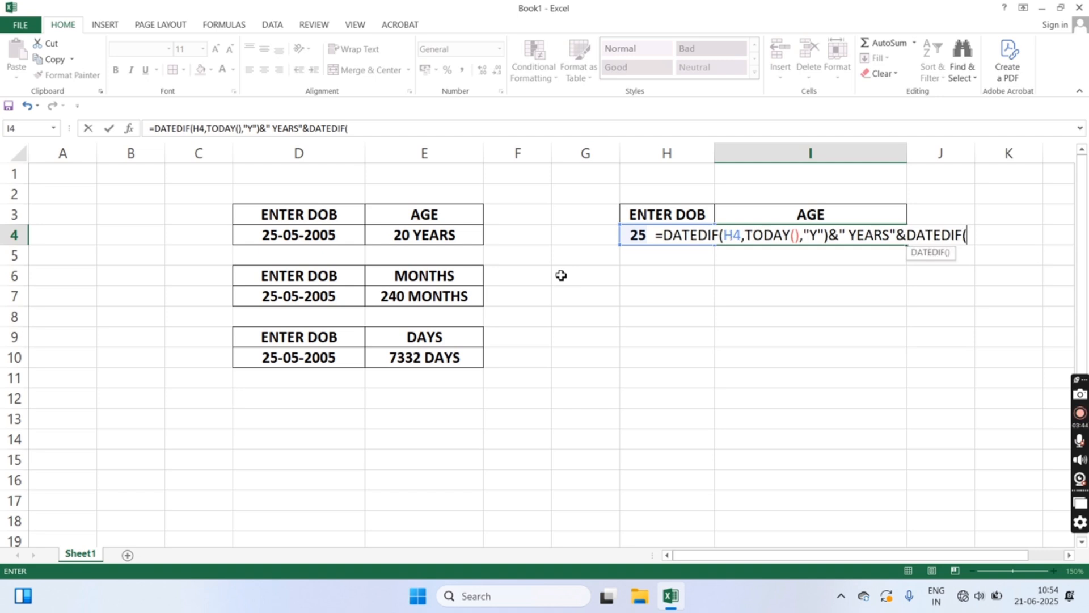
pyautogui.write('H4,')
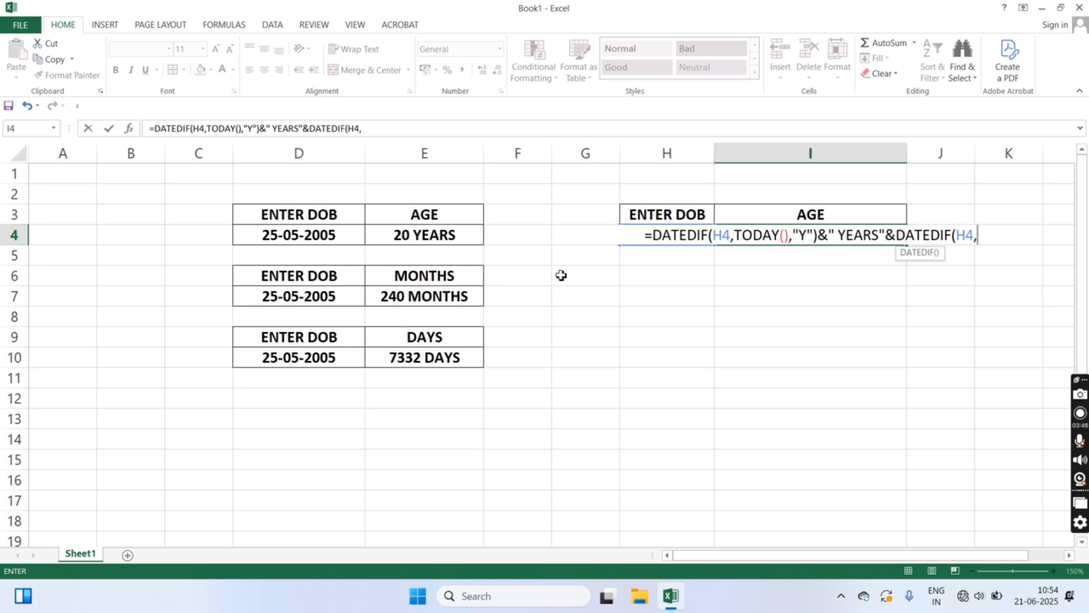
pyautogui.write('TODAY')
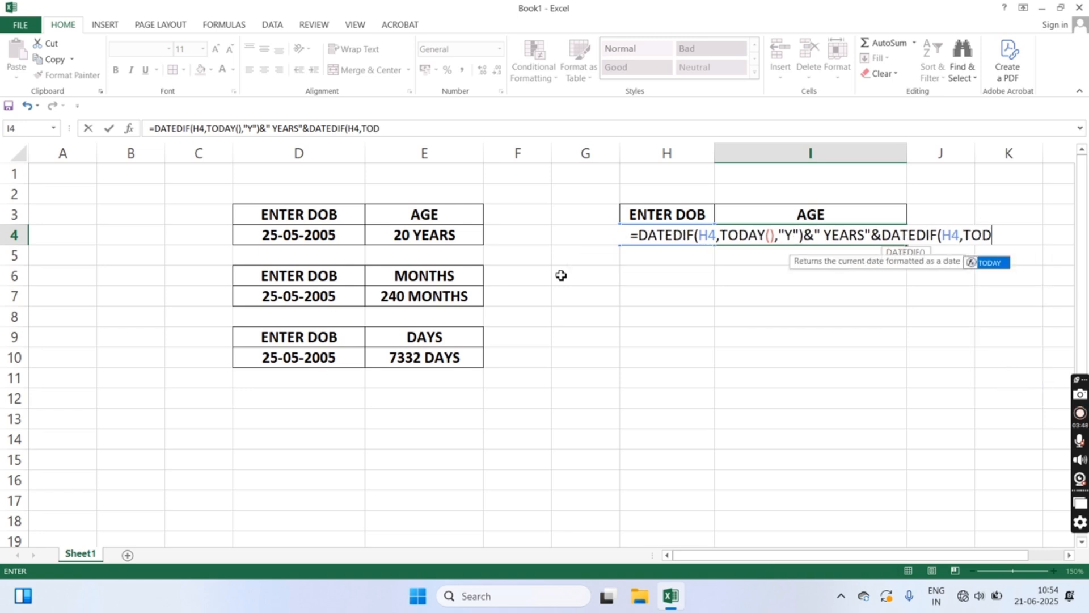
pyautogui.write('()')
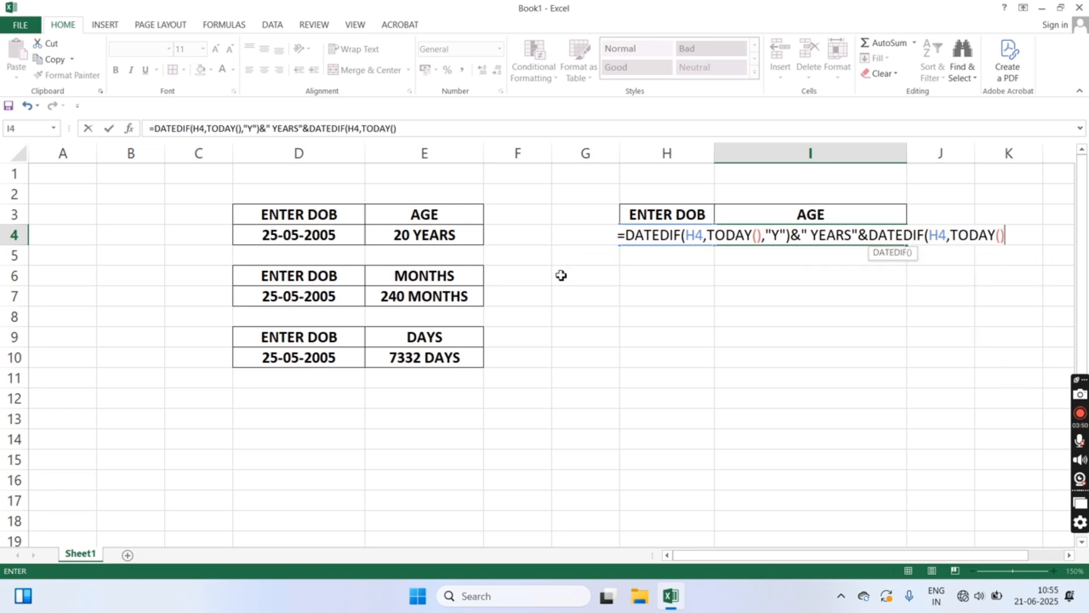
pyautogui.write(',"Y')
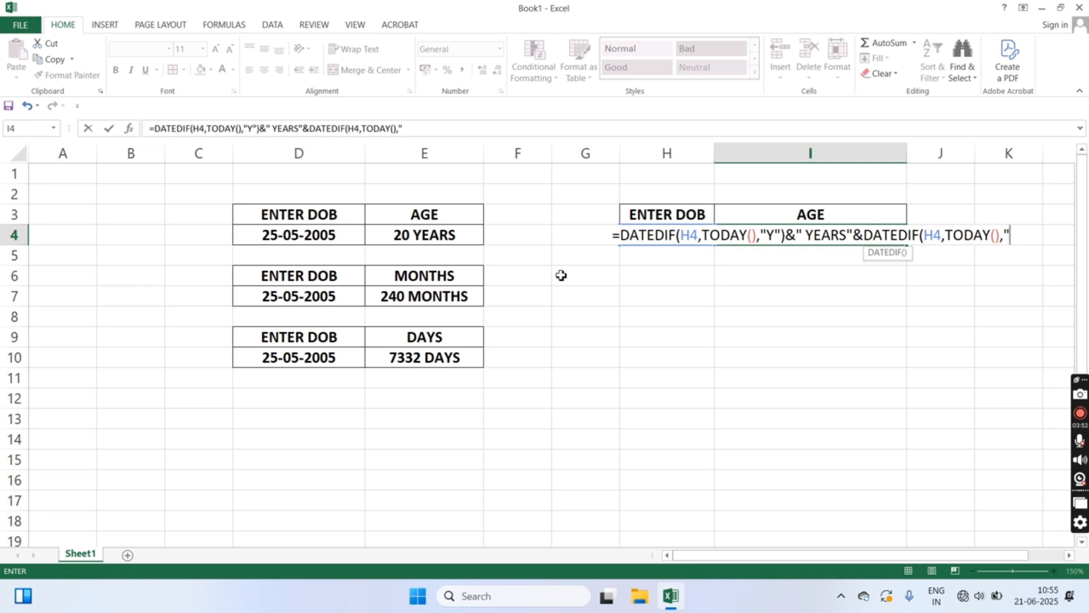
pyautogui.write('M')
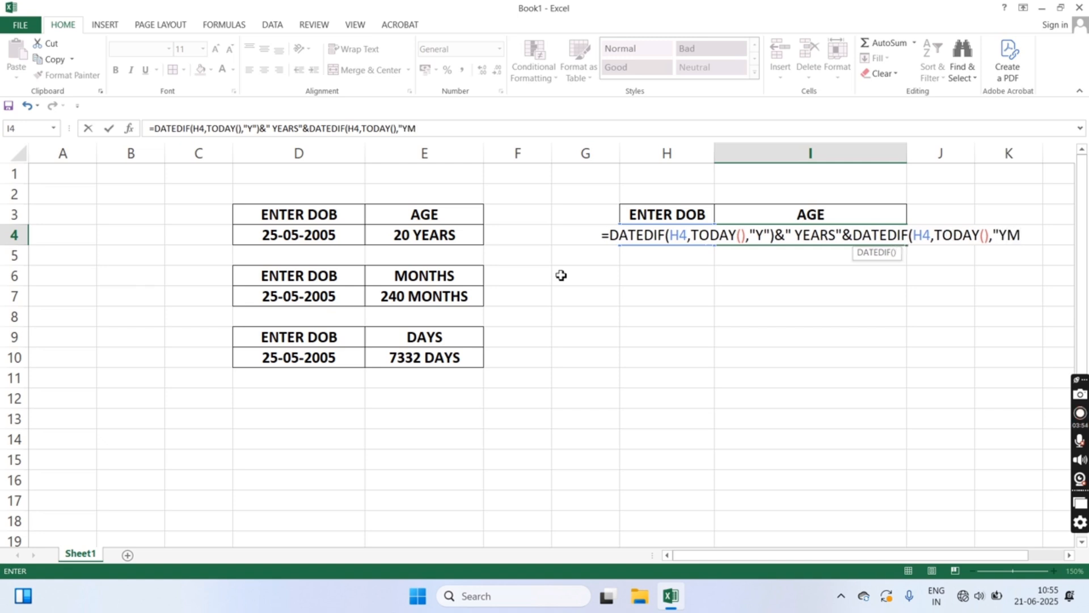
pyautogui.write('"')
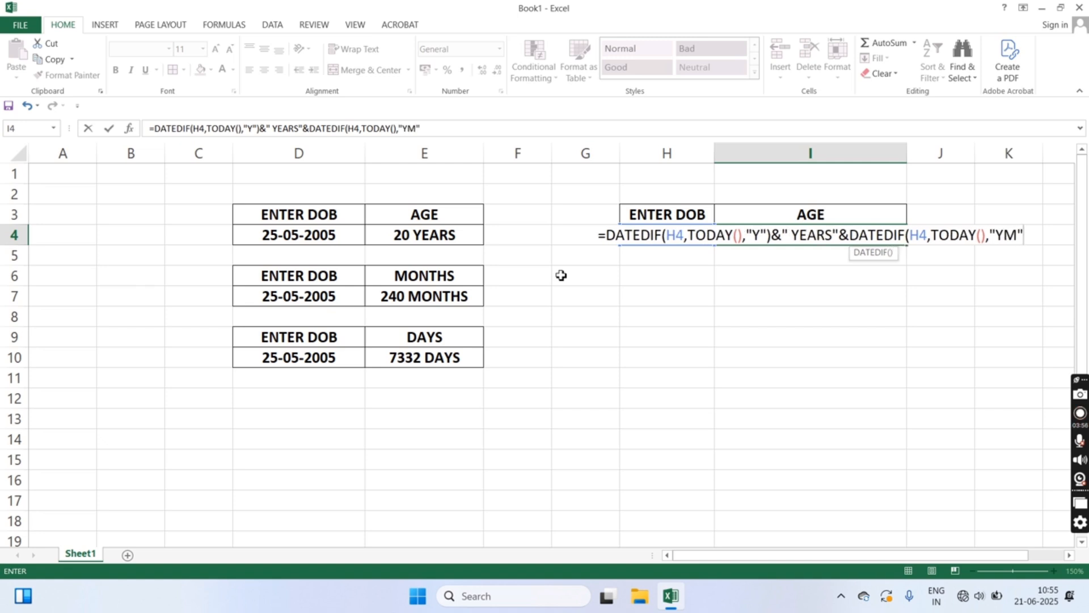
pyautogui.write(')&')
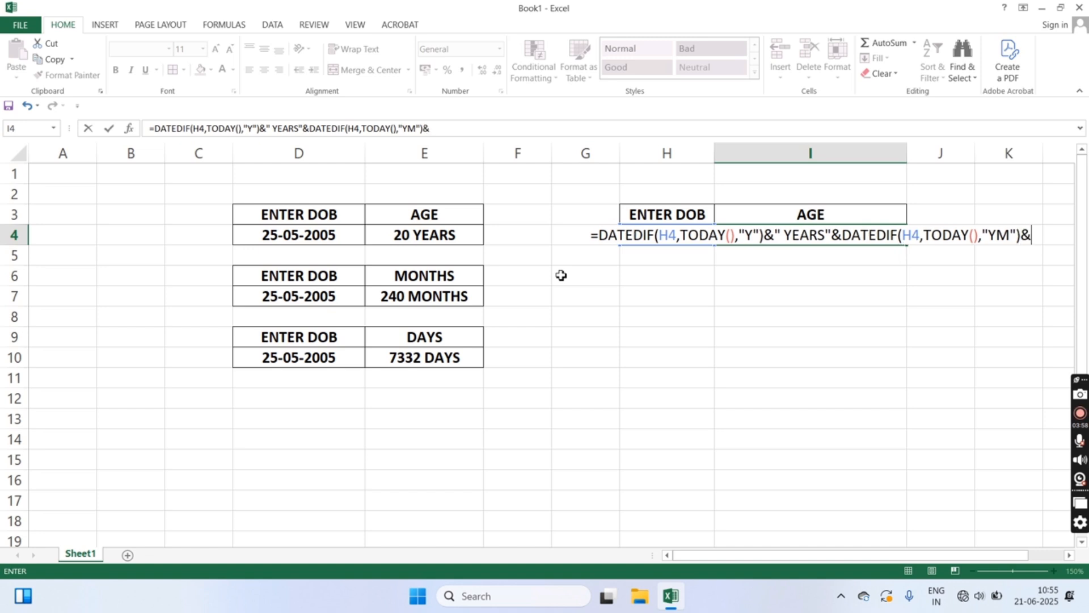
# Add the text label " MONTHS" after the "YM" part of the formula in cell I4
pyautogui.write('"')
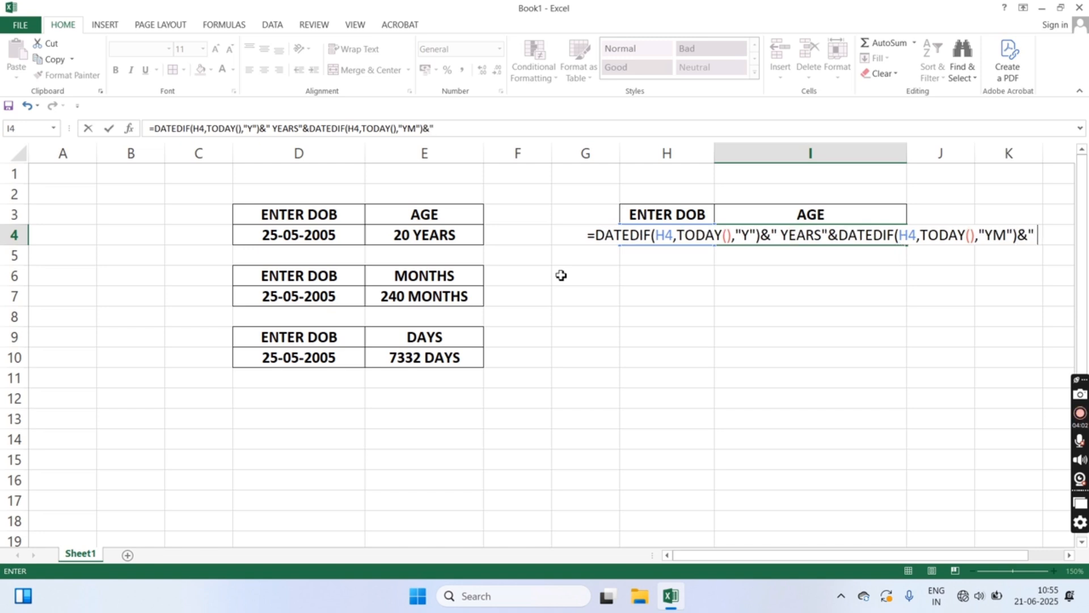
pyautogui.write(' MON')
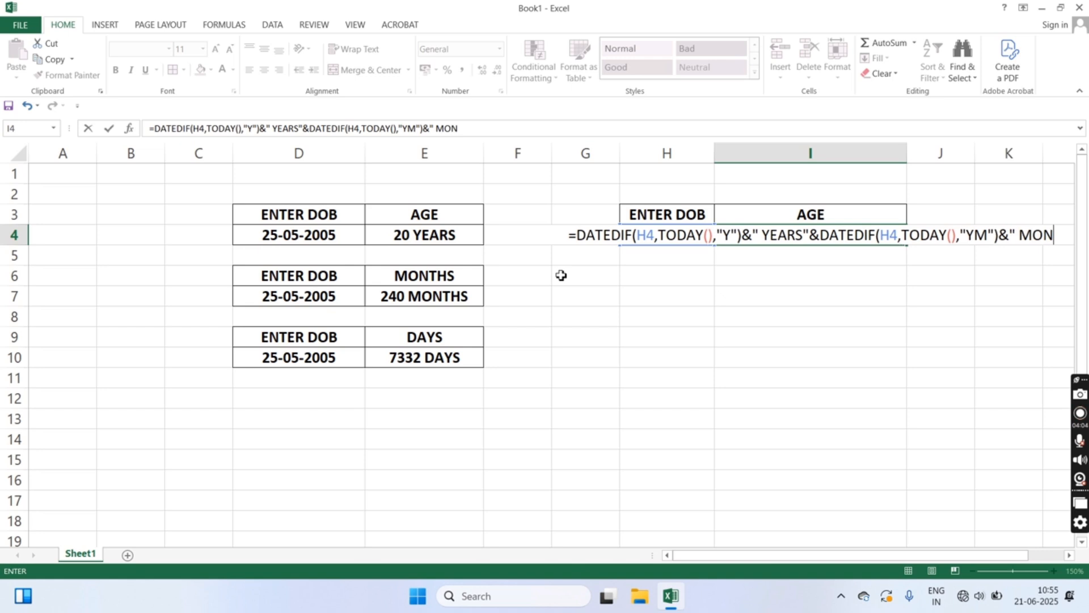
pyautogui.write('THS"')
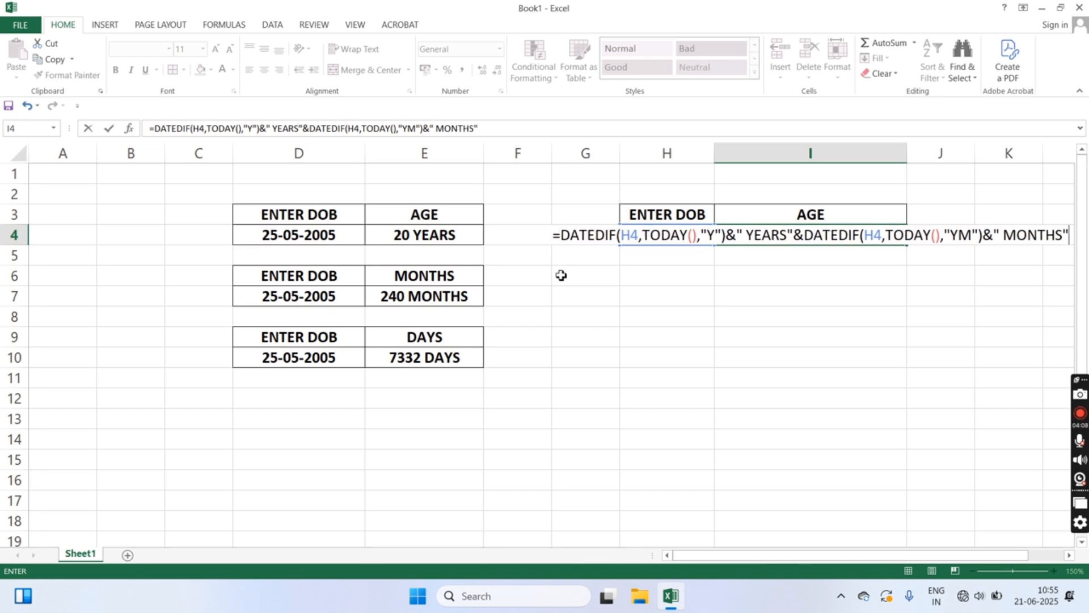
# Extend the formula in cell I4 with the remaining-days part &DATEDIF(H4,TODAY(),"MD")
pyautogui.write('&')
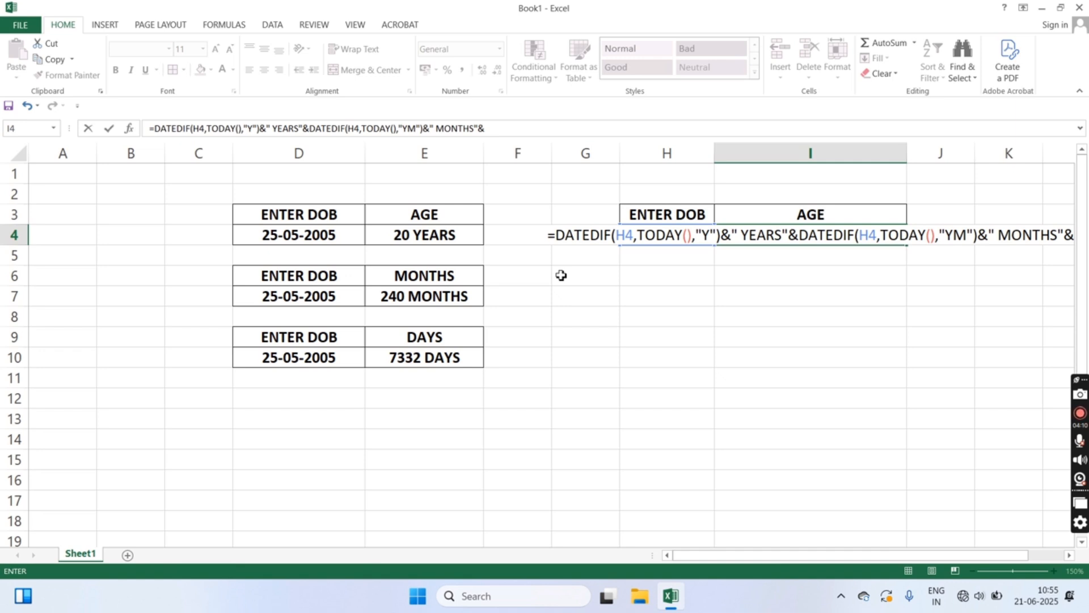
pyautogui.write('DATED')
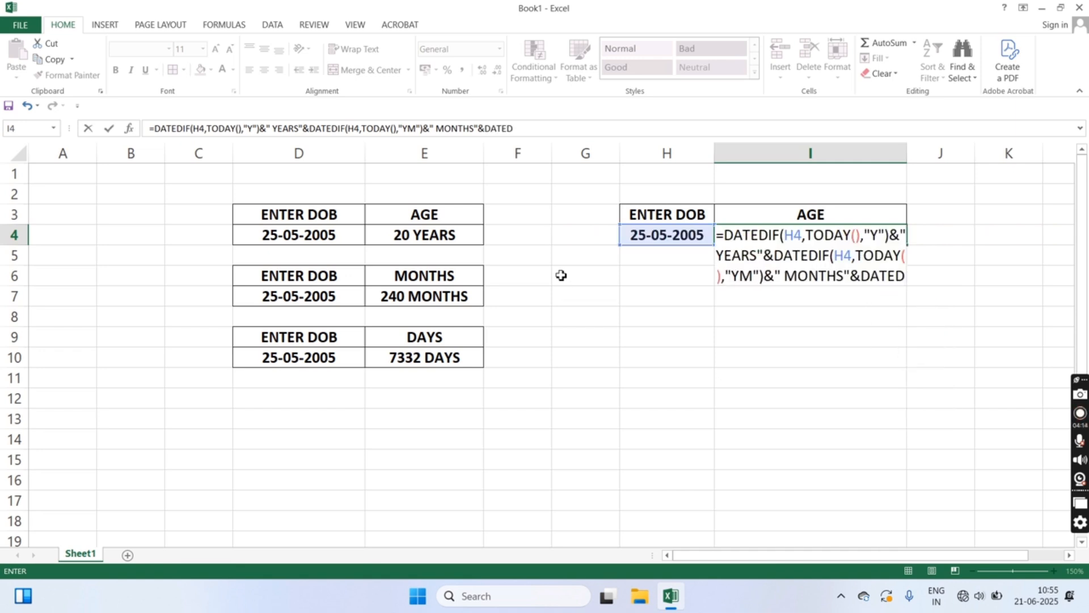
pyautogui.write('IF(')
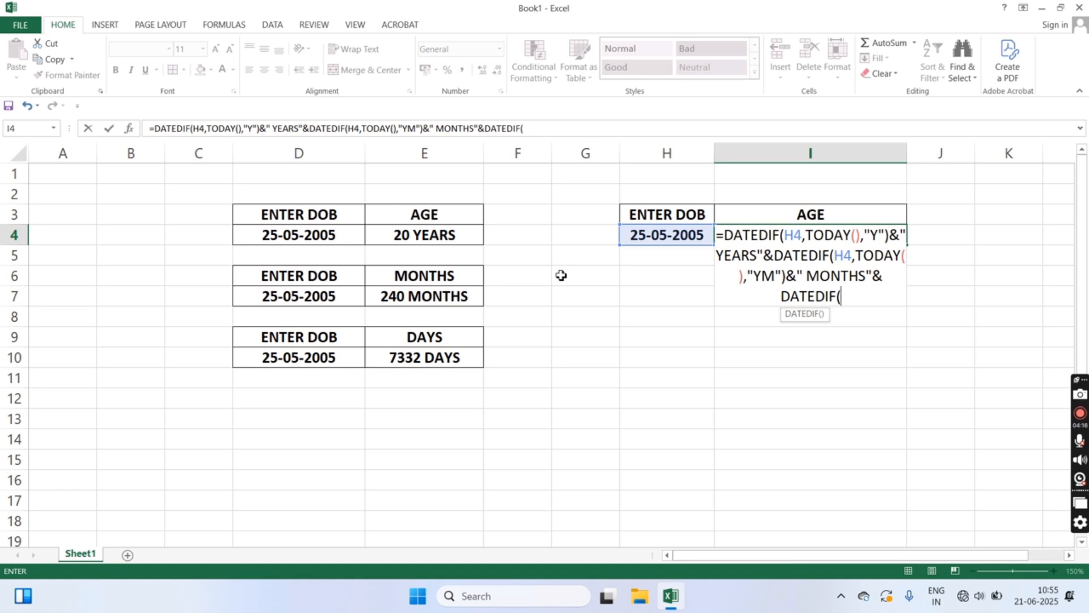
pyautogui.write('H4')
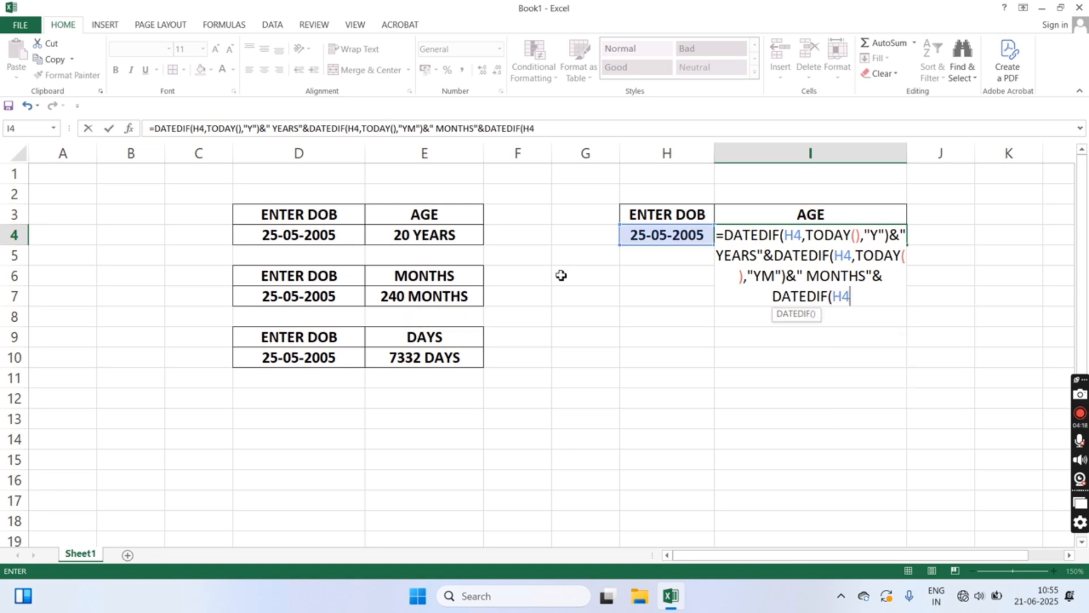
pyautogui.write(',TO')
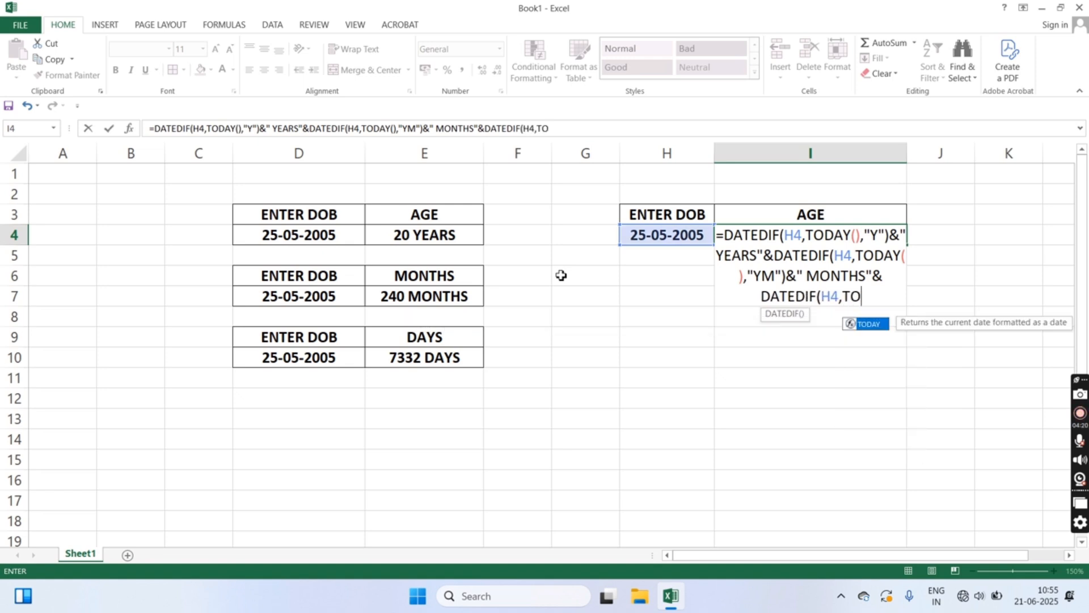
pyautogui.press('Tab')
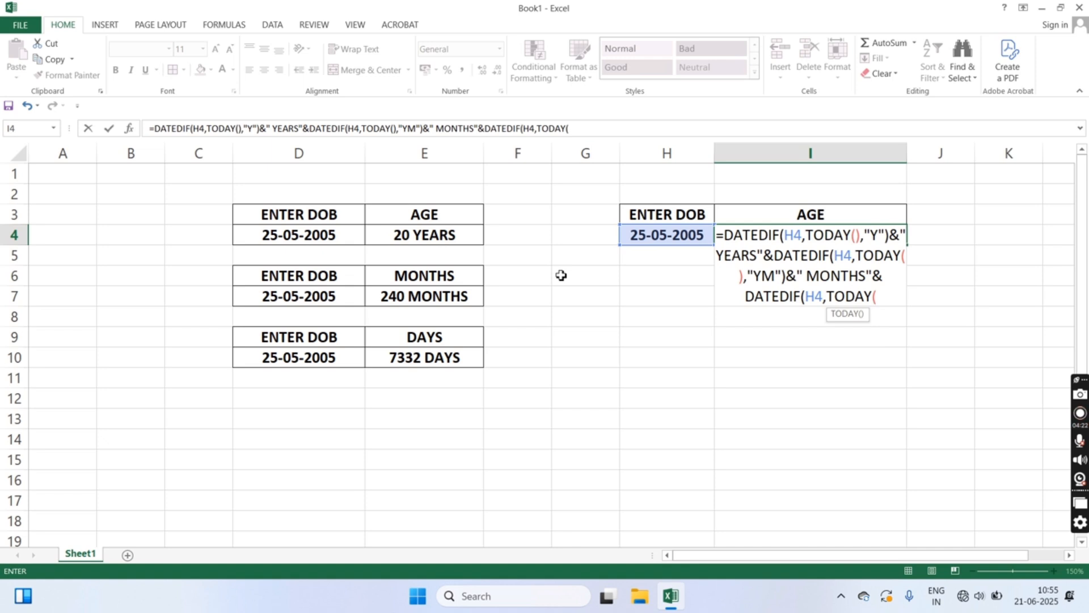
pyautogui.write('),"')
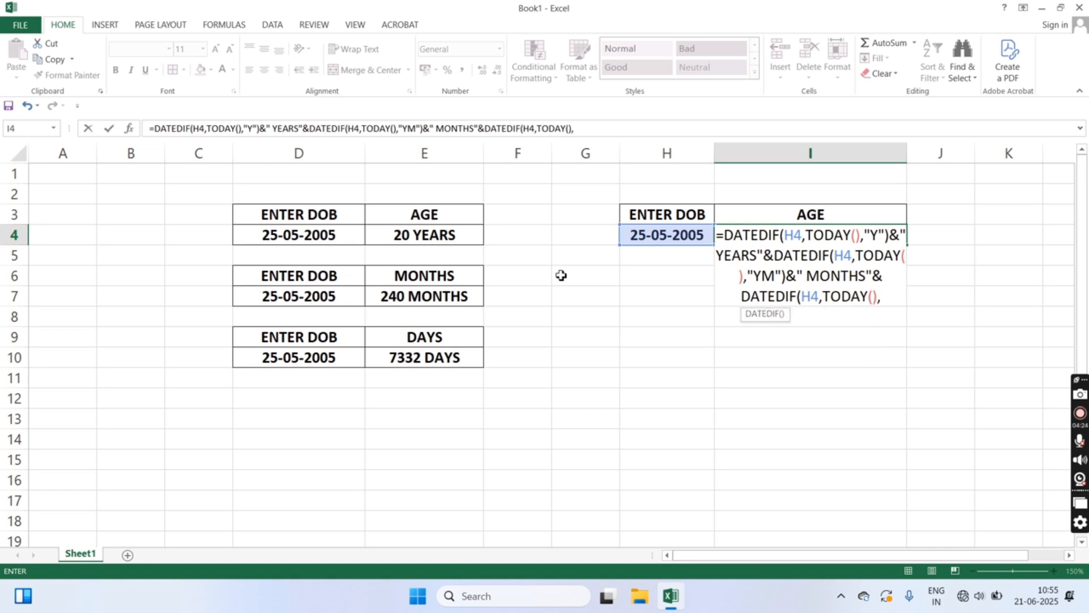
pyautogui.write('MD')
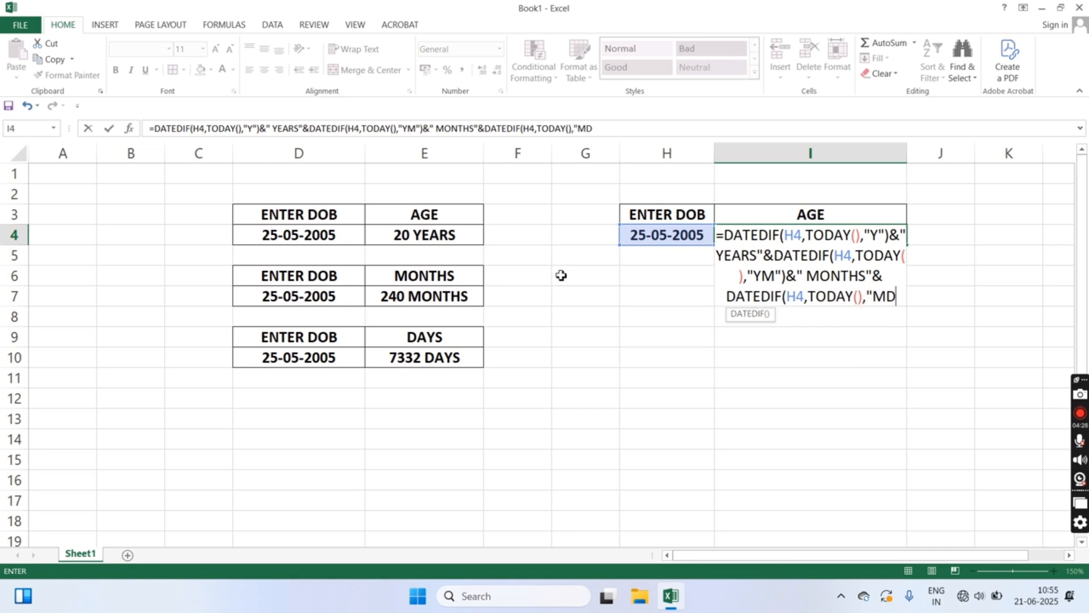
pyautogui.write('")')
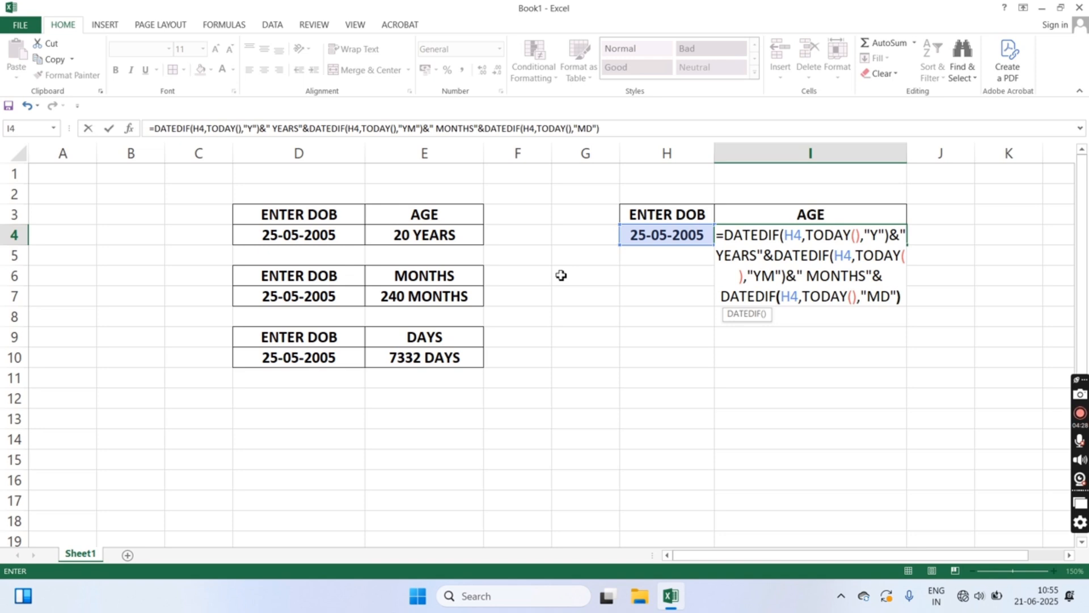
# Append the text suffix &" DAYS" to the formula in cell I4 and commit the formula
pyautogui.write('&"')
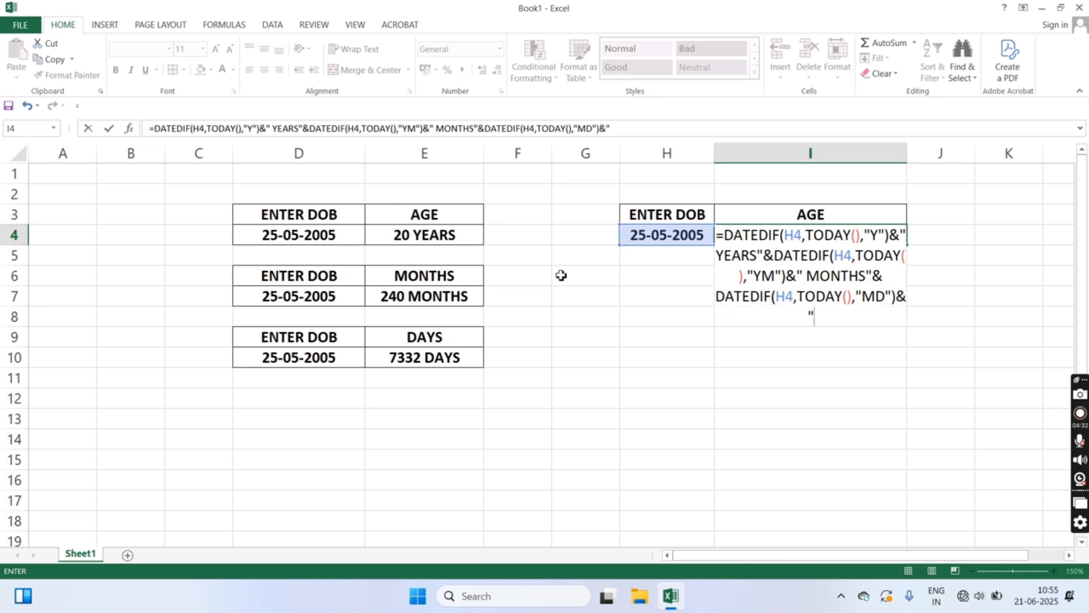
pyautogui.write(' DAYS")')
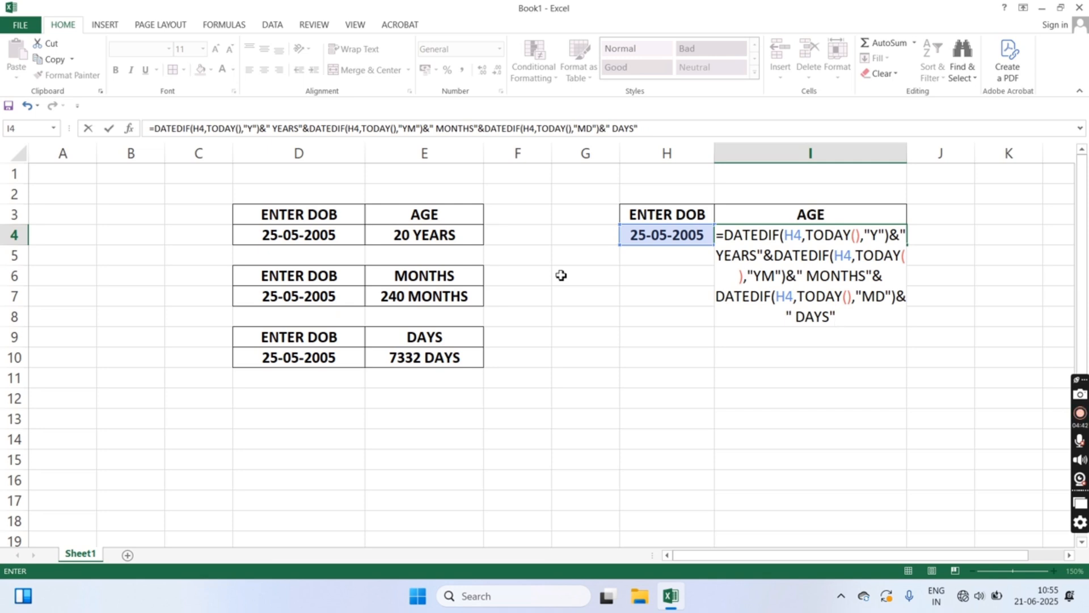
pyautogui.press('Return')
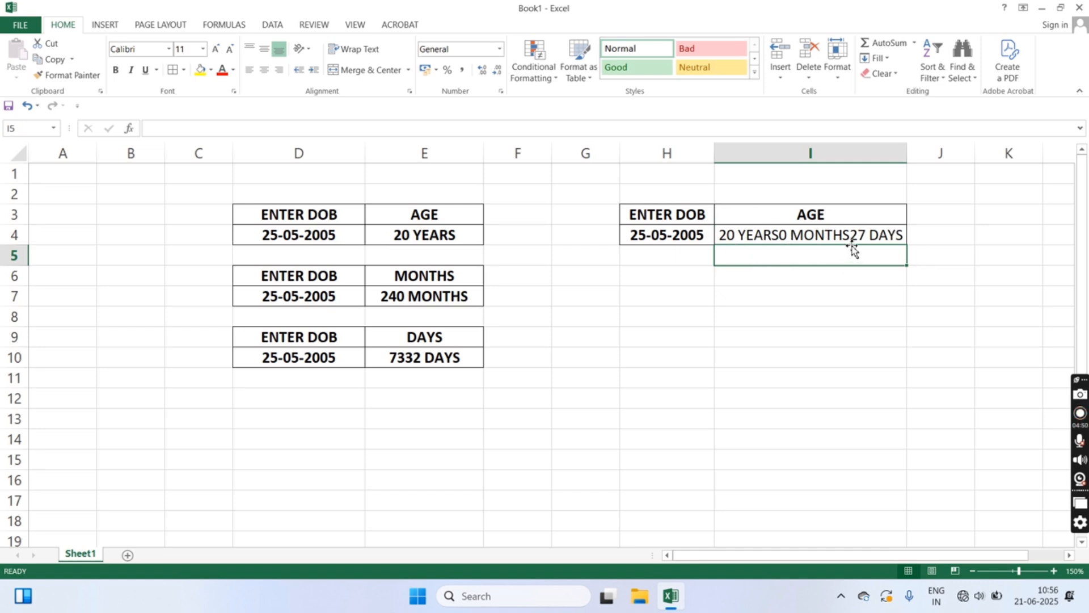
# Edit the formula in cell I4 to add a space after YEARS inside its quoted label
pyautogui.click(810, 236)
pyautogui.doubleClick(810, 237)
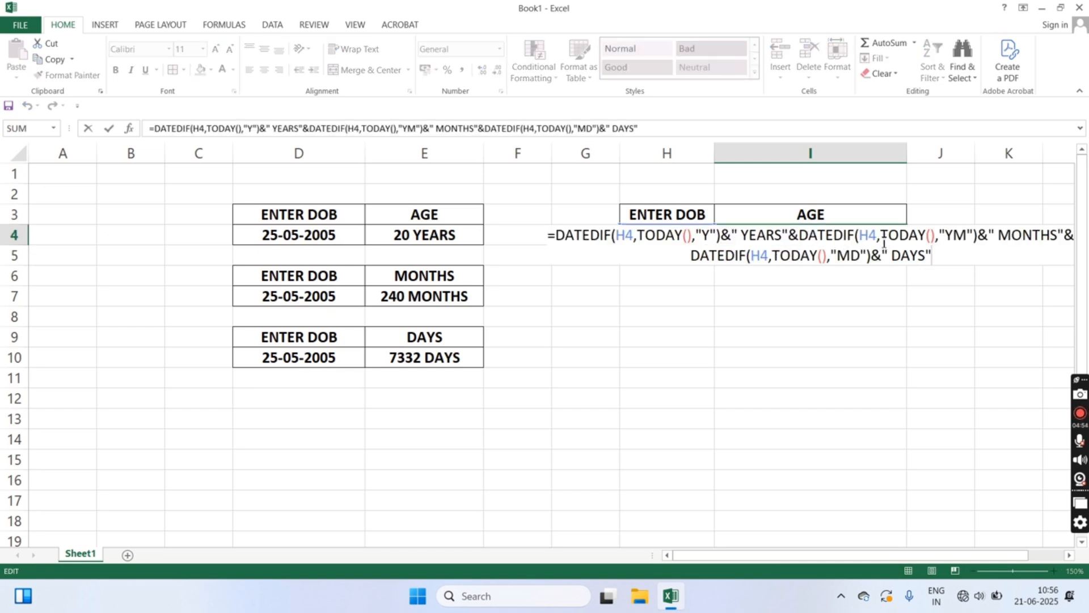
pyautogui.click(785, 234)
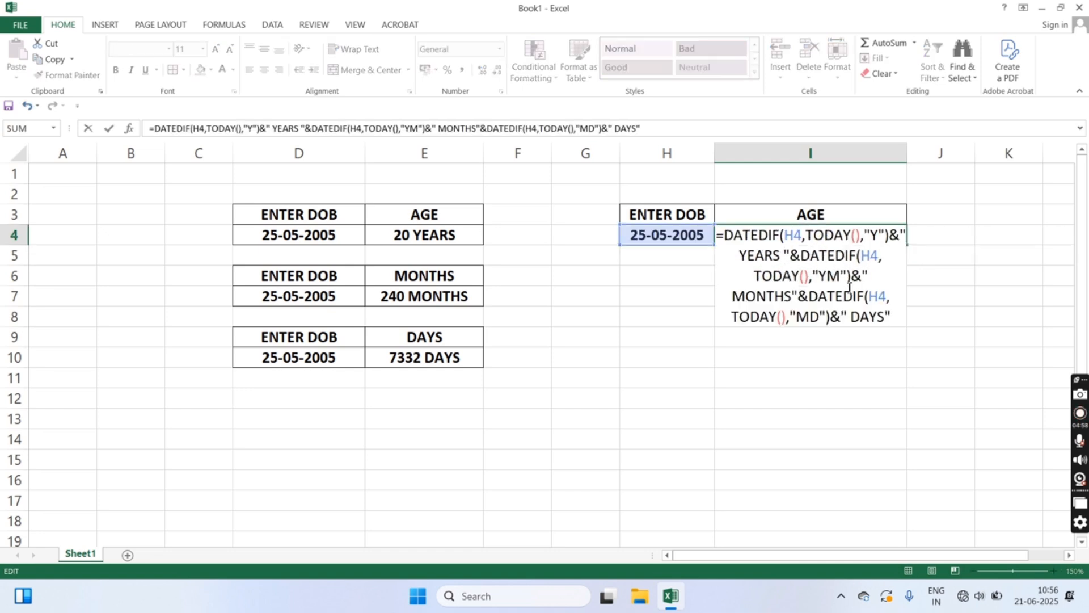